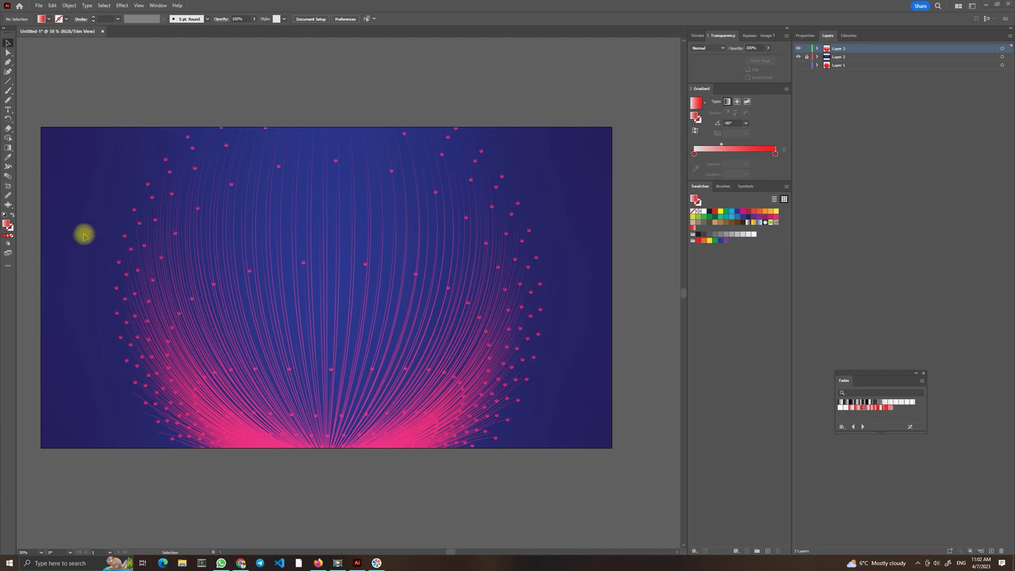
Create a new blank 1920 × 1080 px document, Untitled-2, alongside the finished artwork.
left_click(38, 5)
left_click(42, 15)
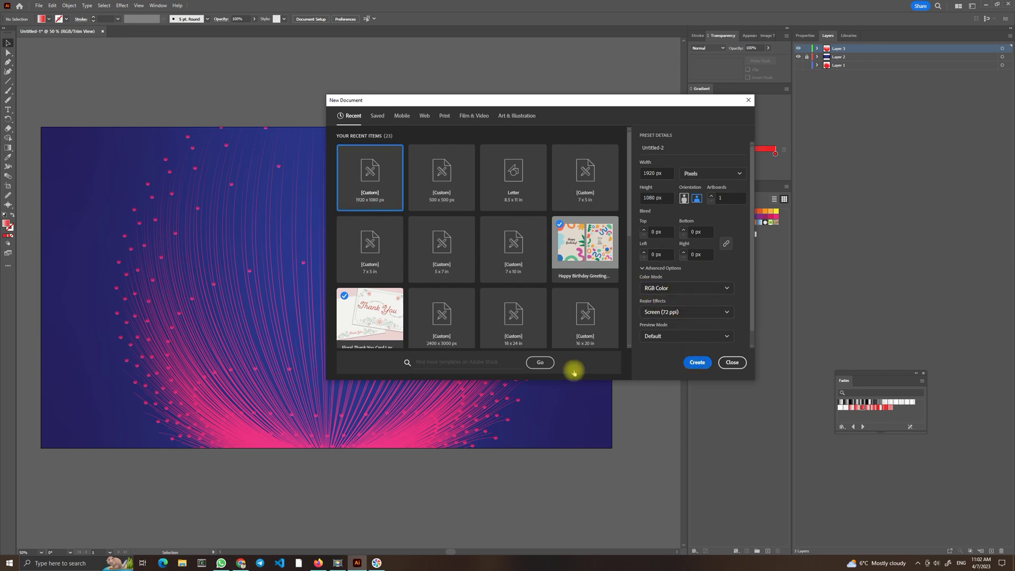
key("Return")
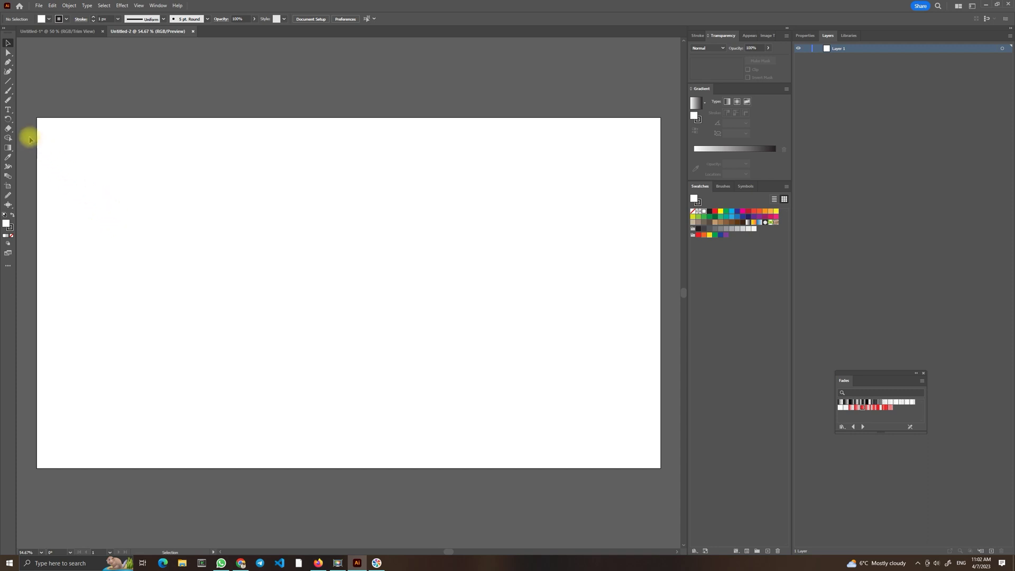
left_click_drag(8, 84, 37, 83)
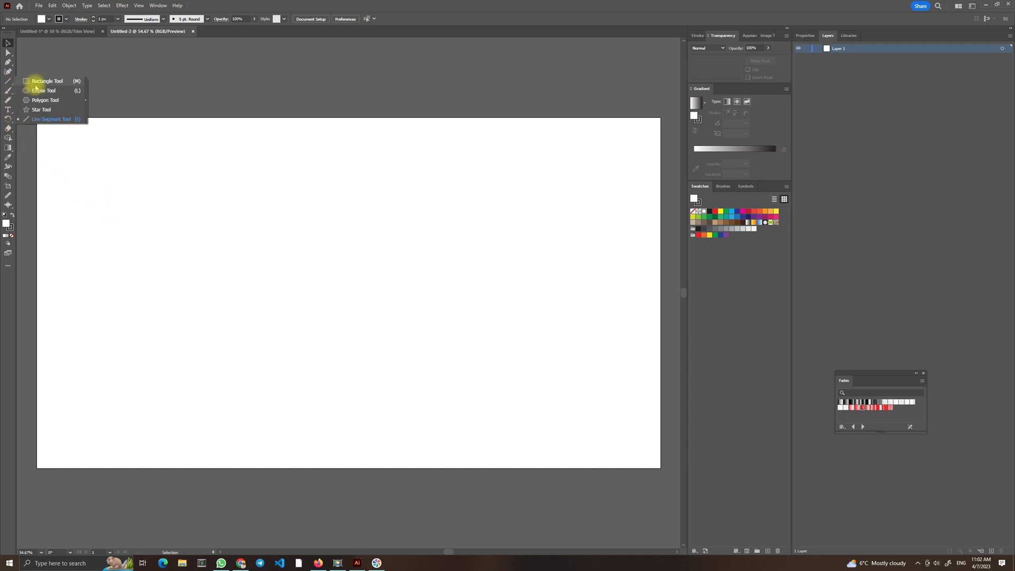
Draw a 1920 × 1080 px rectangle and centre it horizontally and vertically on the artboard.
left_click(270, 276)
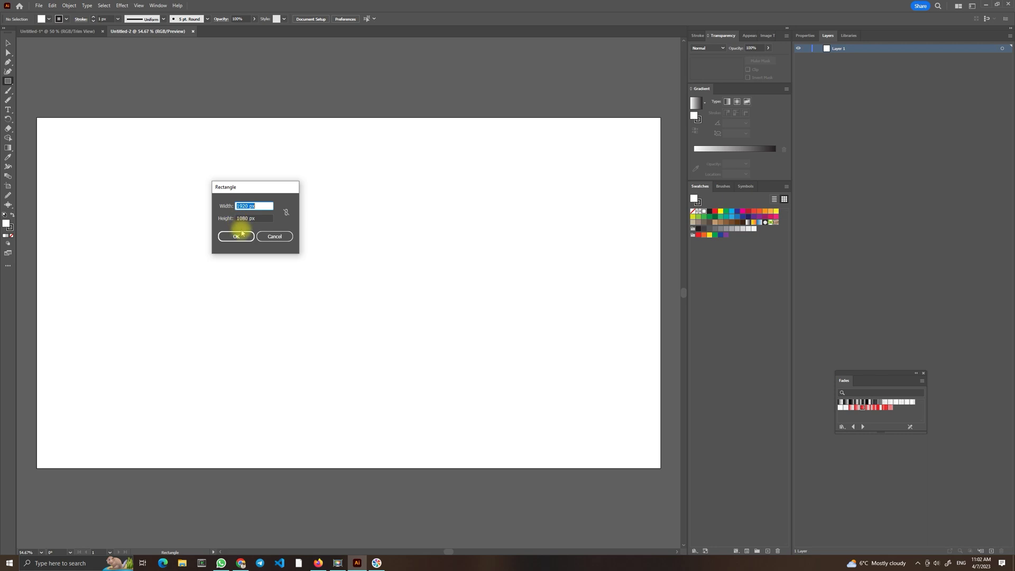
left_click(238, 235)
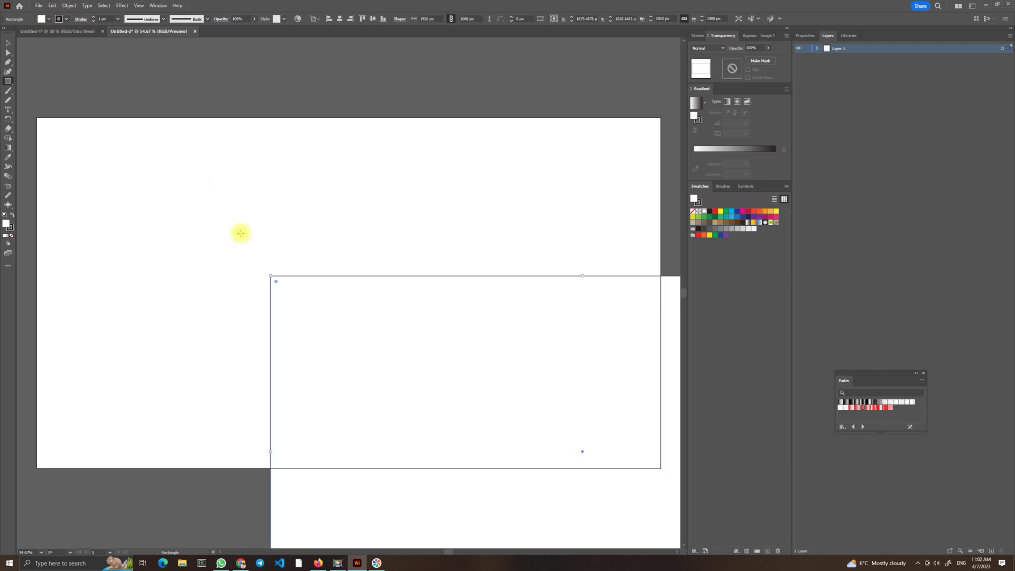
left_click(340, 19)
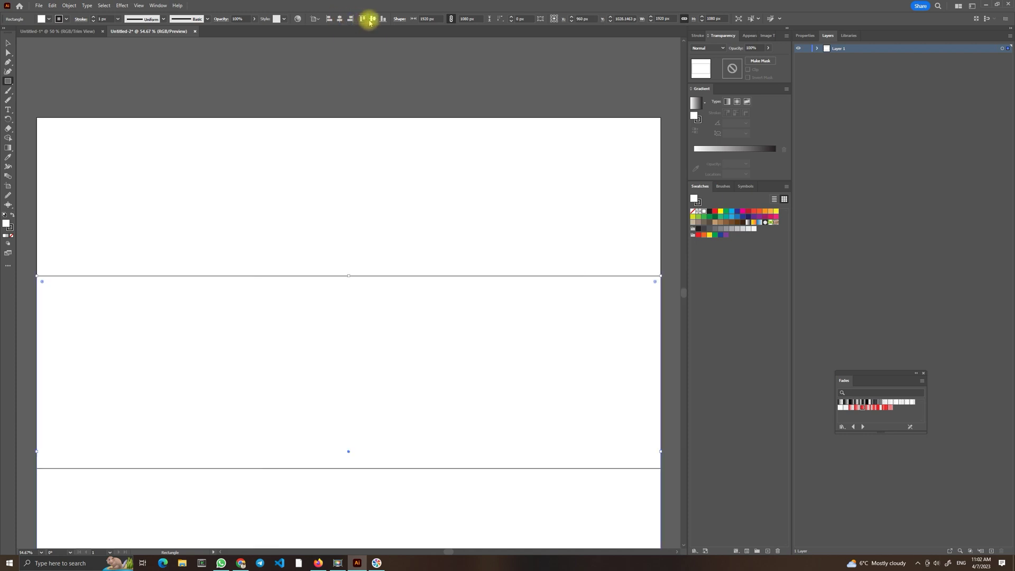
left_click(373, 19)
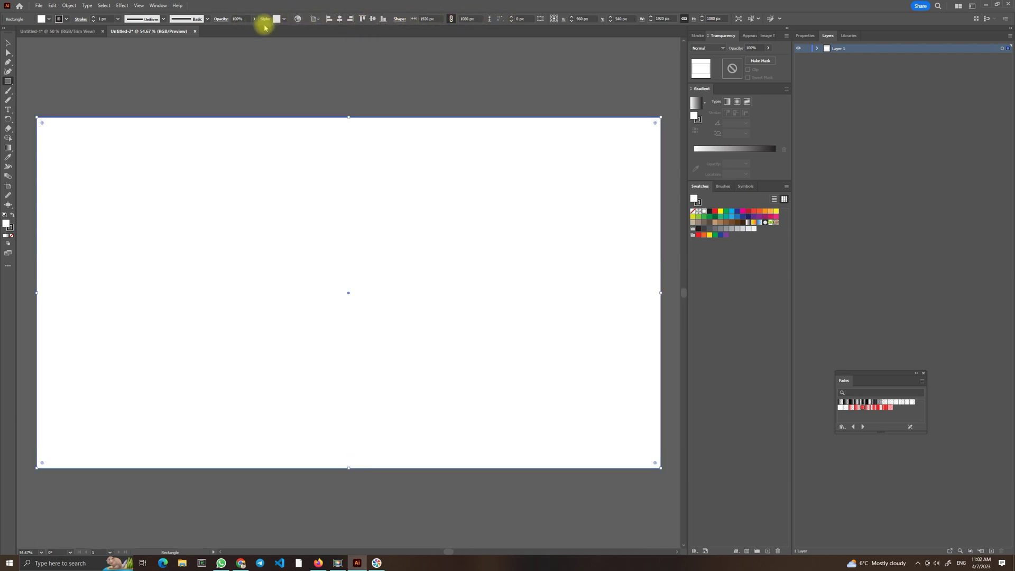
Give the full-artboard rectangle a freeform gradient fill.
left_click(159, 5)
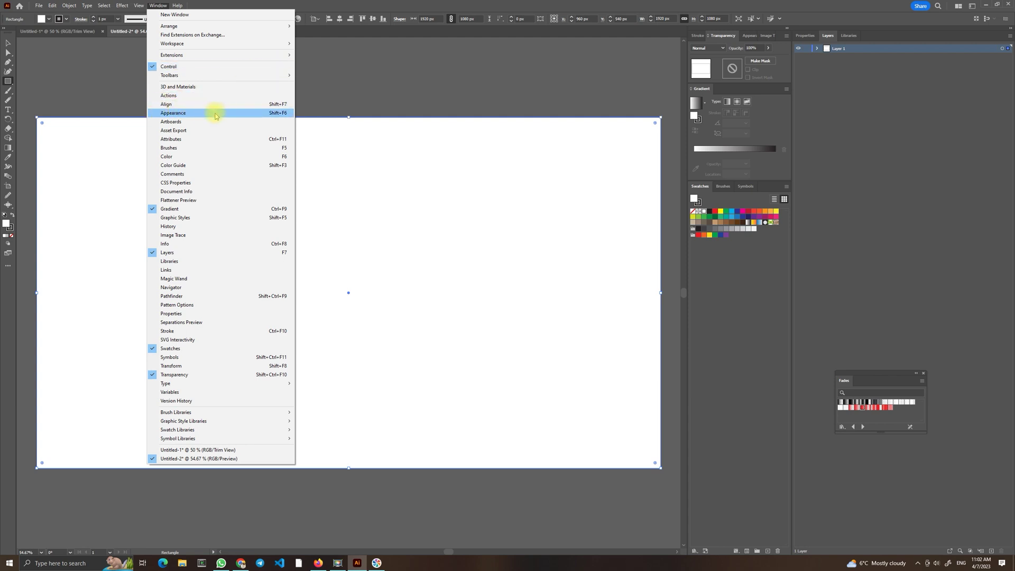
left_click(428, 8)
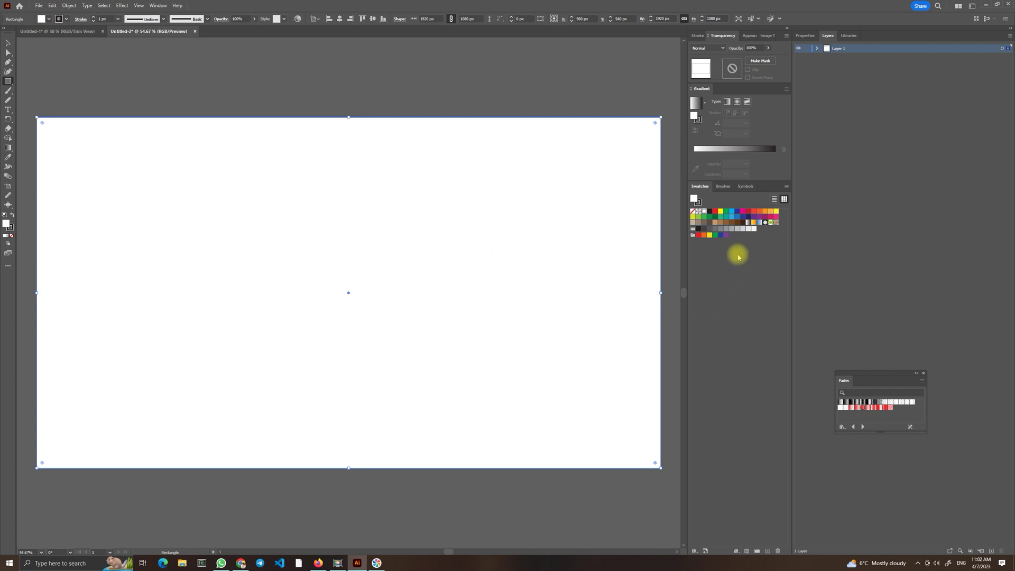
left_click(748, 102)
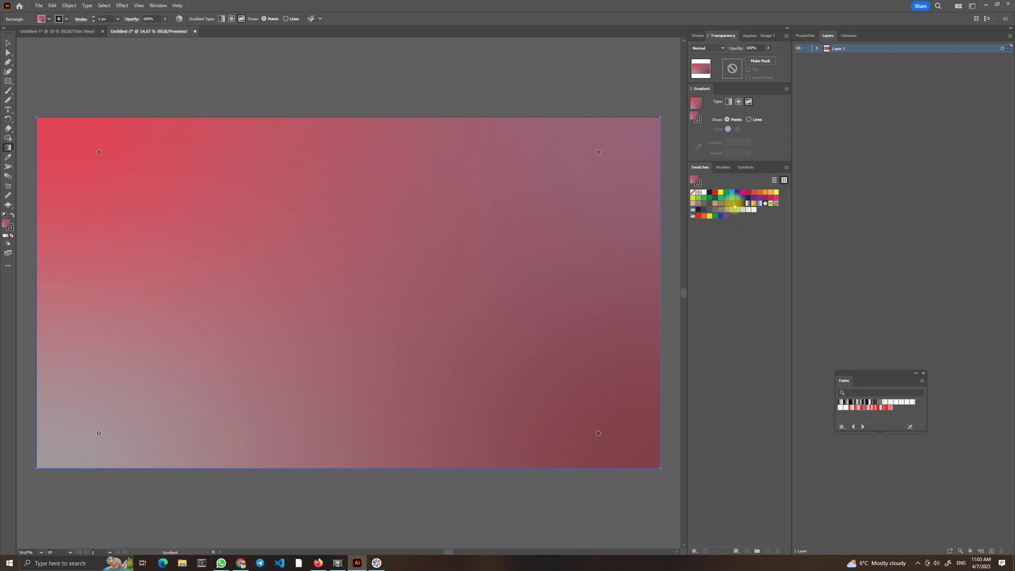
Colour all four corner points of the freeform gradient dark blue.
left_click_drag(747, 200, 598, 152)
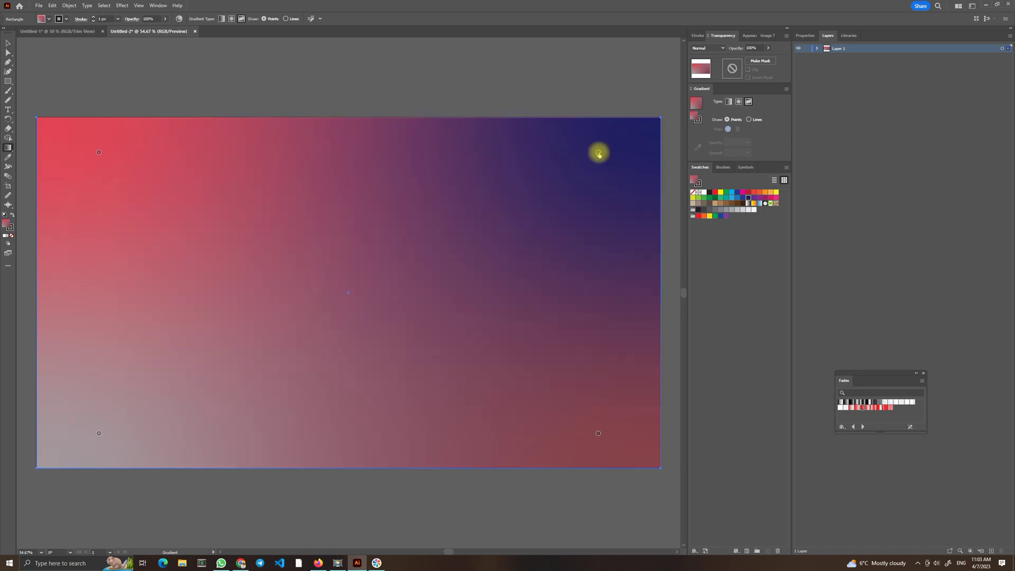
left_click_drag(748, 201, 598, 433)
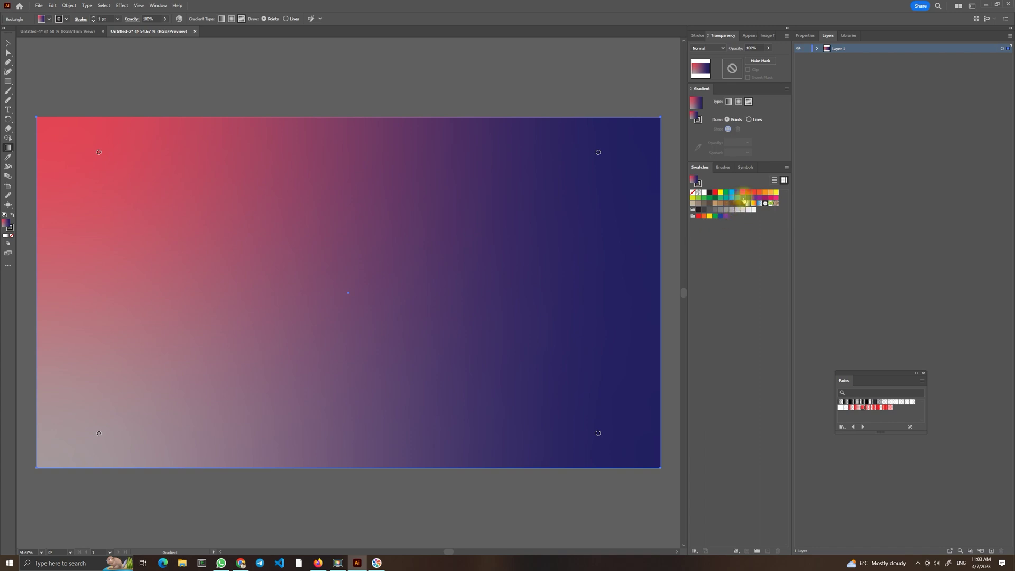
left_click_drag(748, 200, 217, 369)
left_click_drag(97, 433, 98, 434)
left_click_drag(749, 200, 98, 153)
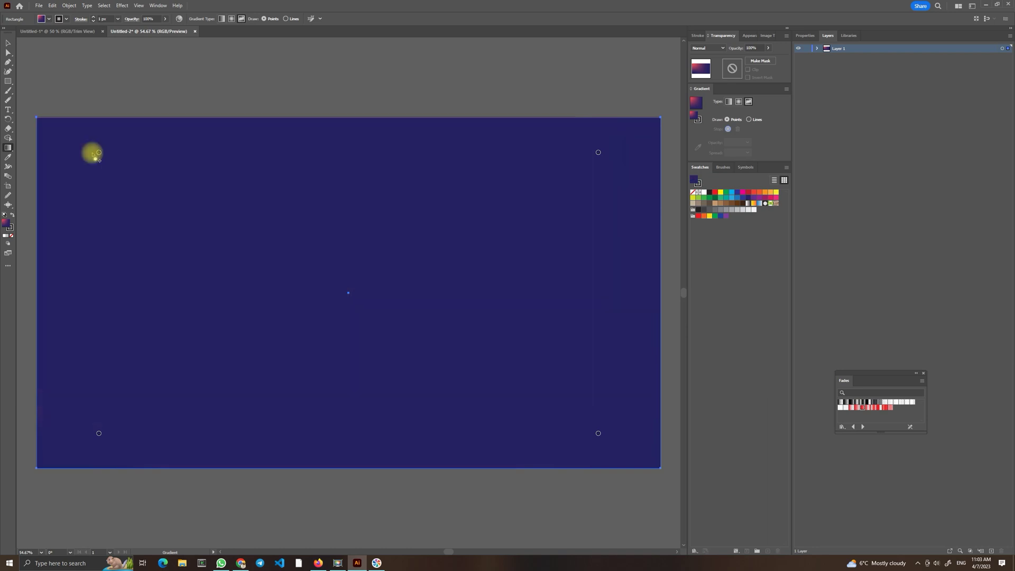
Add a brighter blue gradient point at the centre and lock Layer 1.
left_click(348, 294)
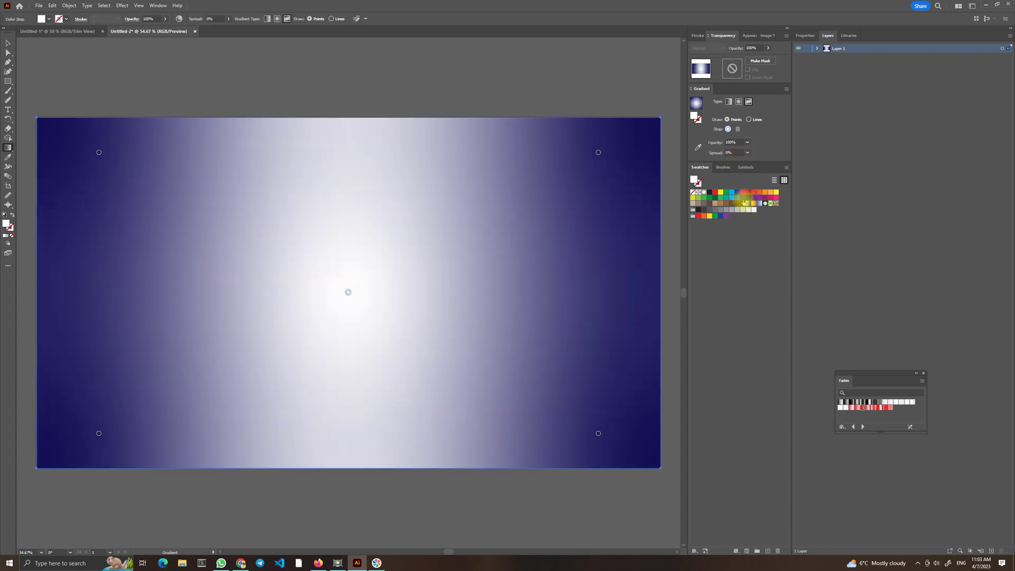
left_click(725, 206)
left_click_drag(725, 205, 347, 291)
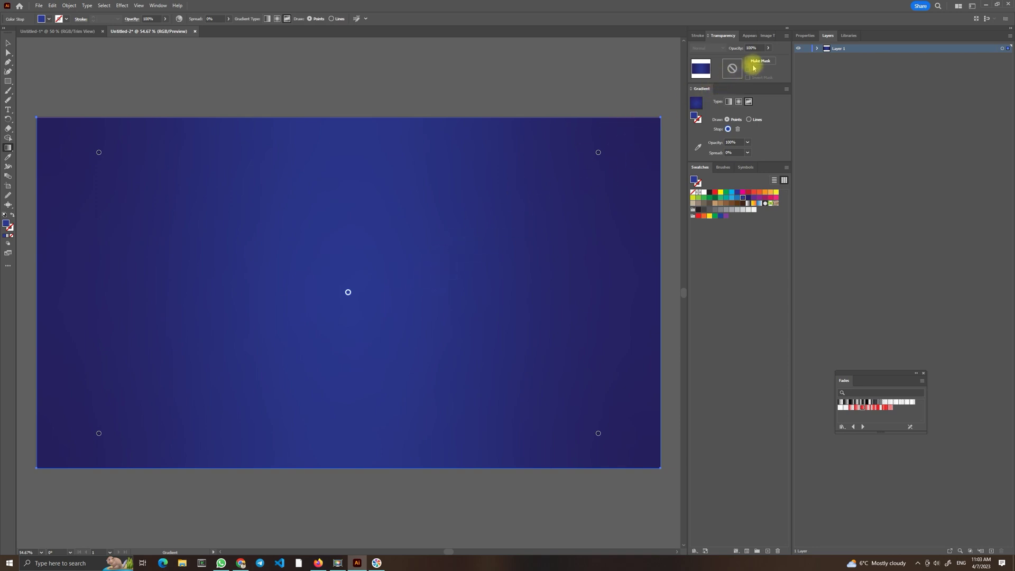
left_click(807, 48)
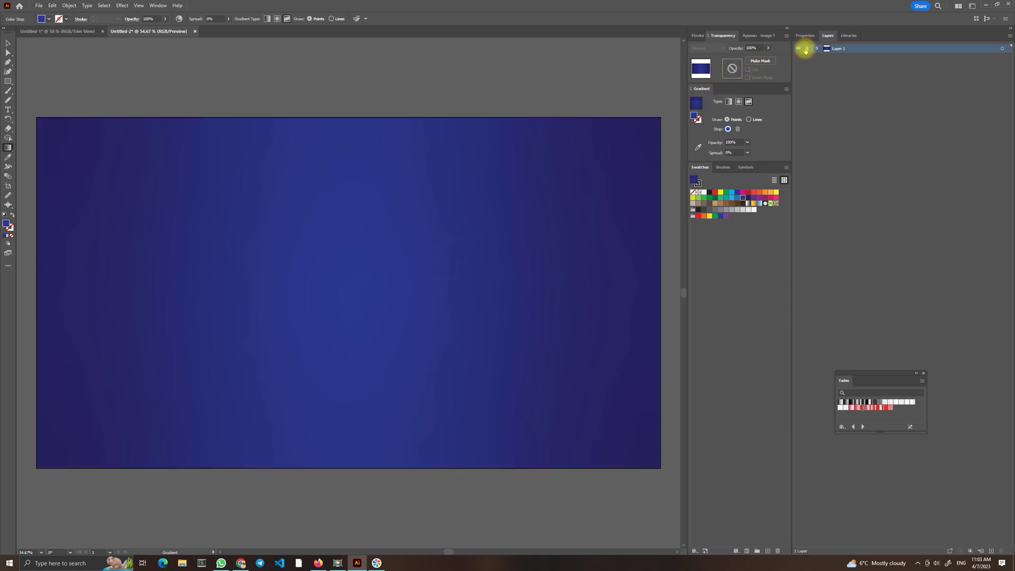
On a new layer, draw a vertical line about 478 px long on the artboard's left side.
left_click(991, 550)
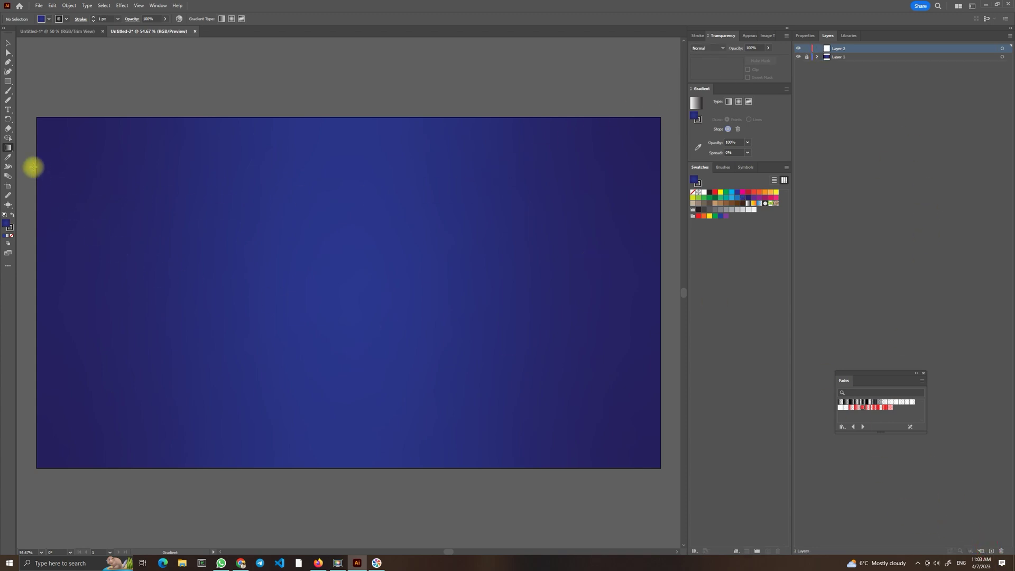
left_click(8, 87)
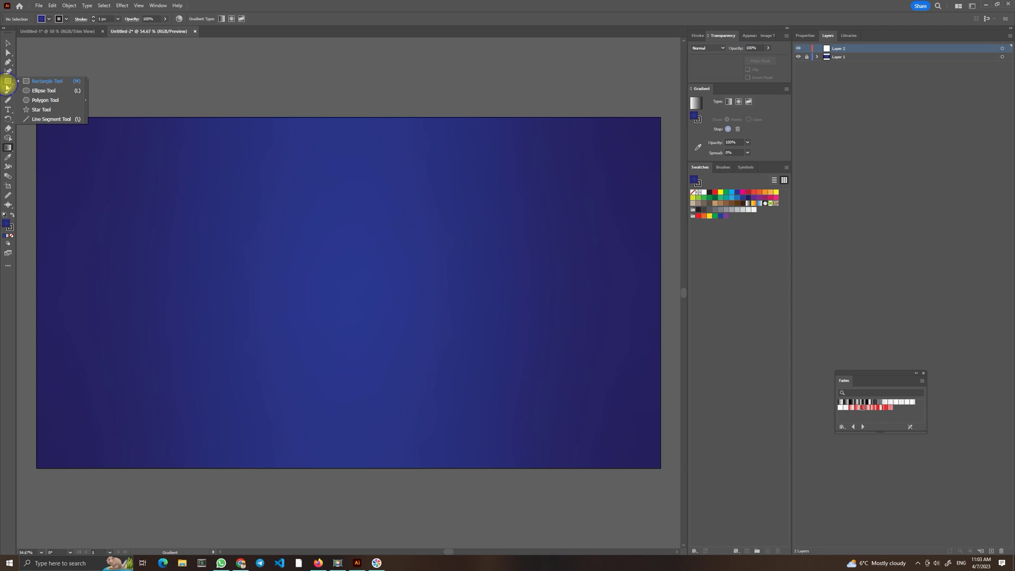
left_click(63, 117)
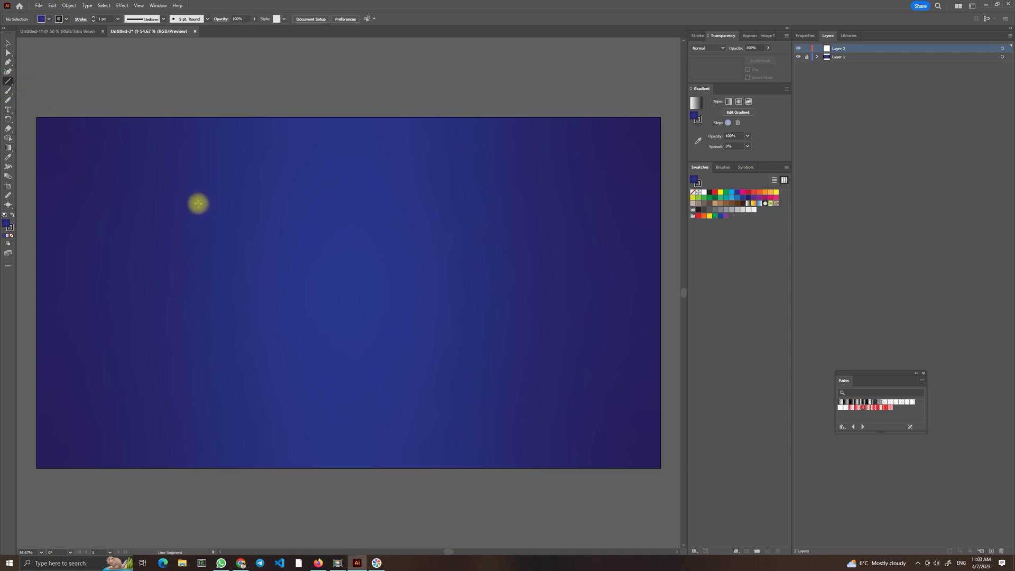
left_click_drag(196, 203, 196, 358)
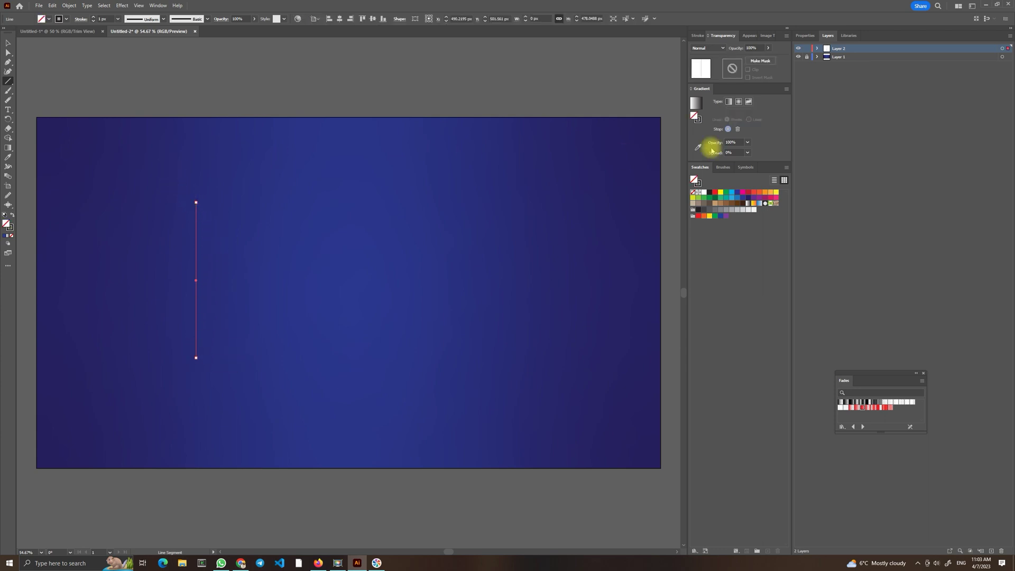
Set the line's stroke to white and reselect it with the Selection tool.
left_click(801, 35)
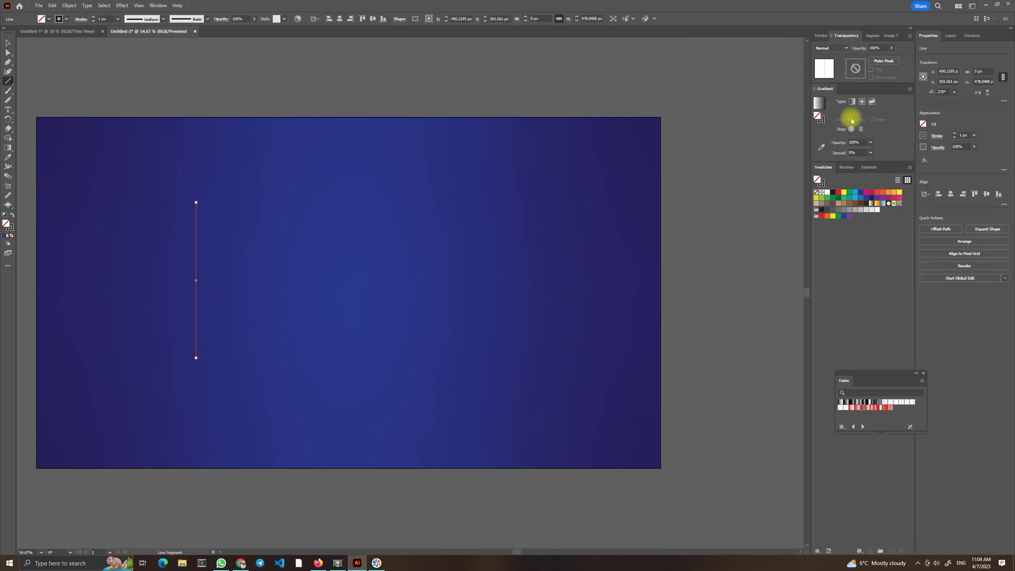
left_click(924, 136)
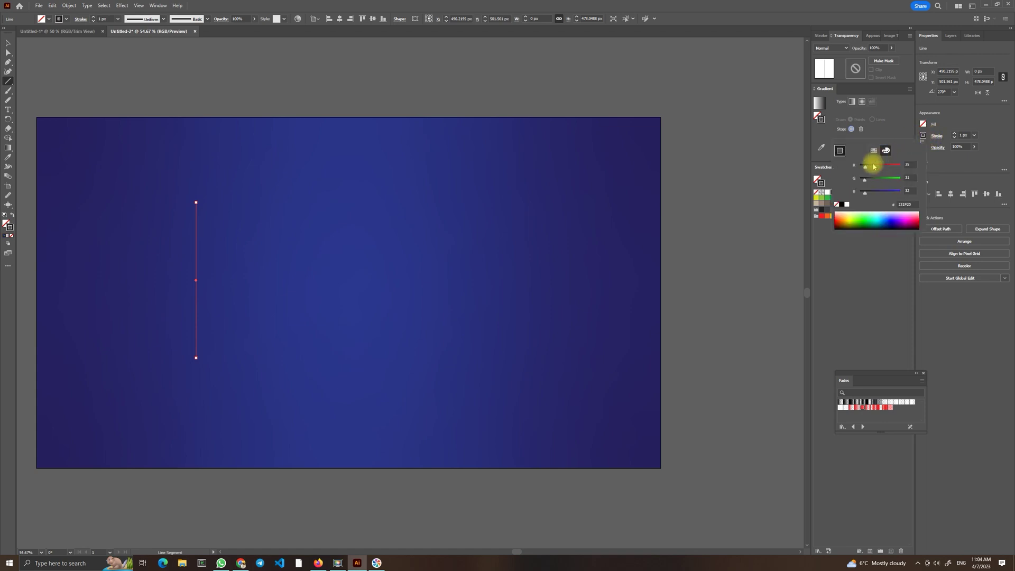
left_click(847, 205)
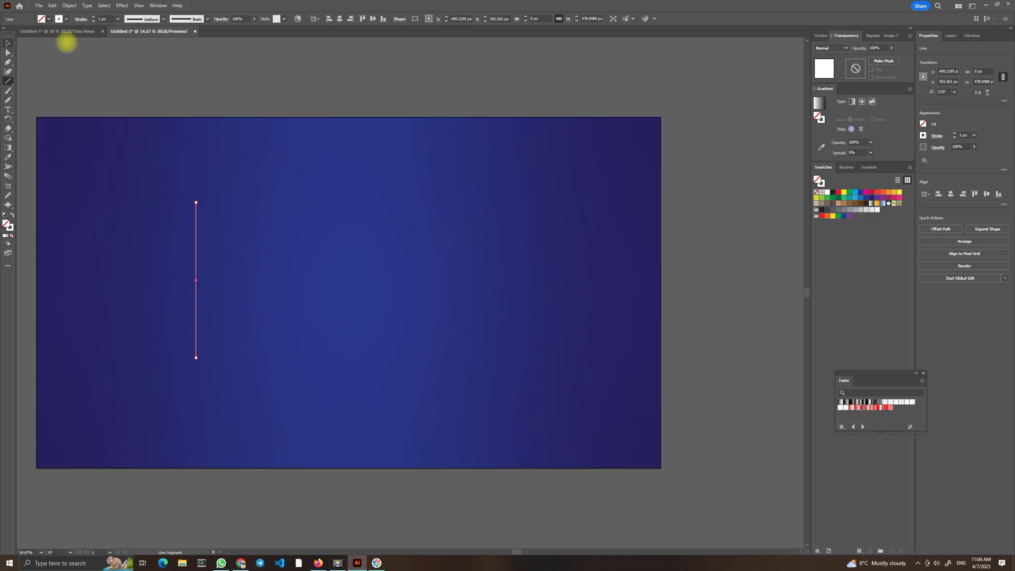
left_click(175, 61)
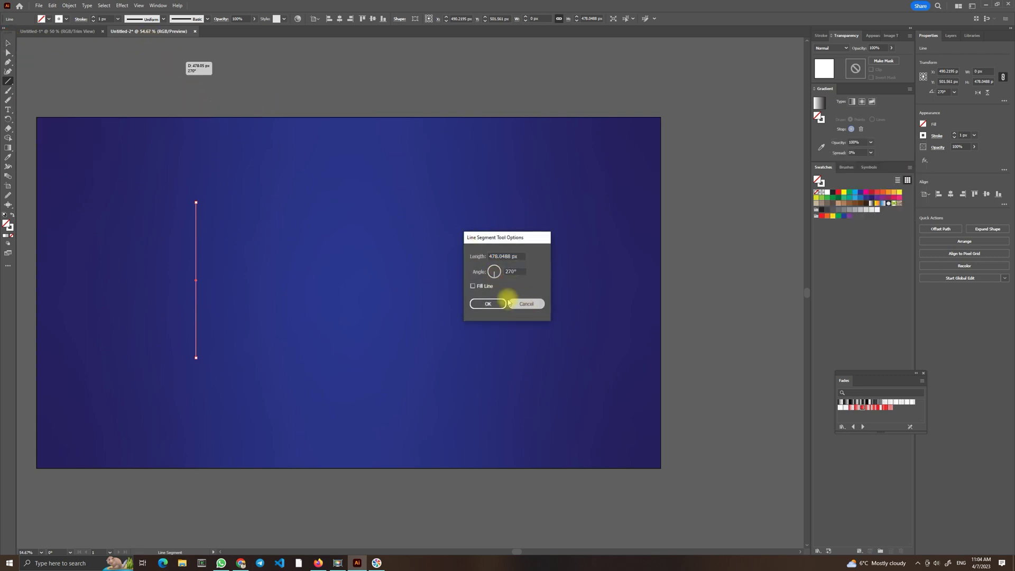
left_click(523, 304)
left_click(7, 45)
left_click(224, 64)
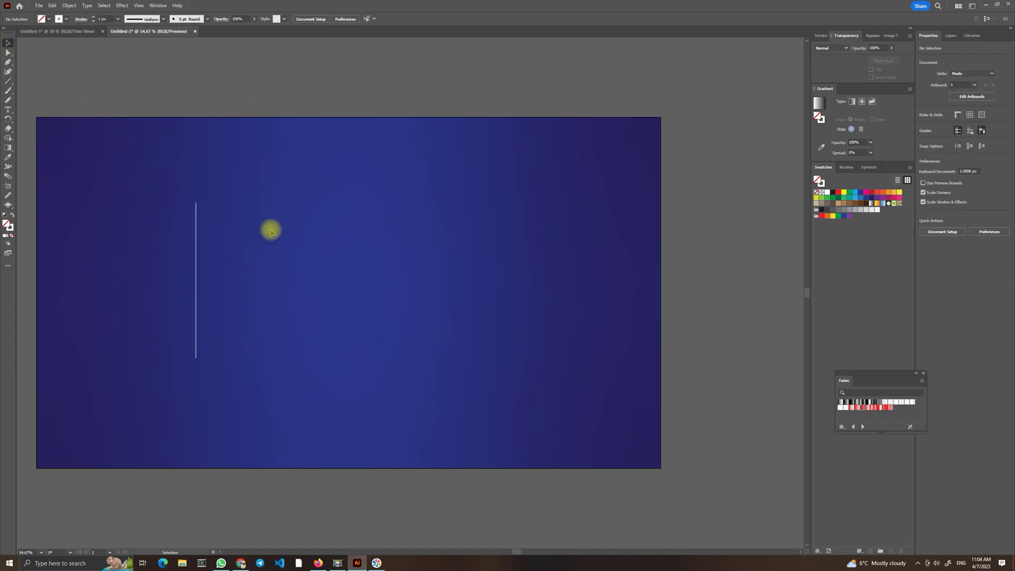
left_click_drag(124, 303, 240, 207)
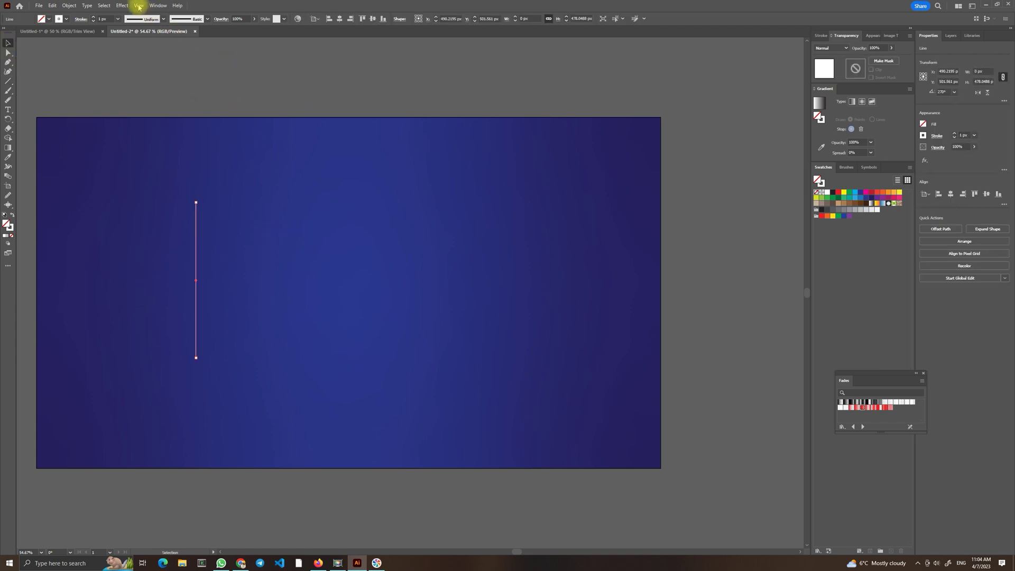
Apply a Transform effect to the line: 99% horizontal scale, 7° angle, 500 copies.
left_click(123, 5)
mouse_move(174, 72)
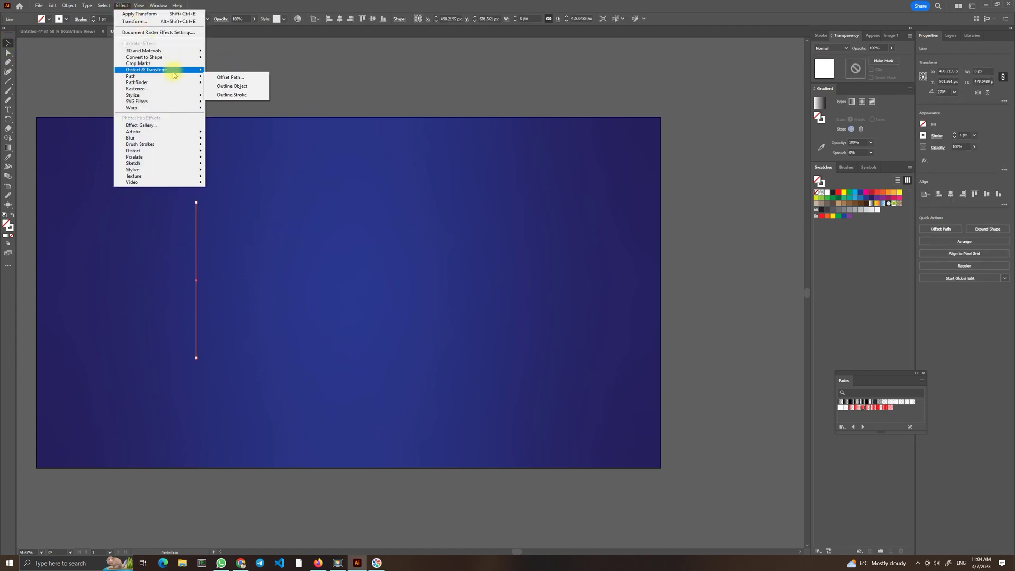
left_click(241, 97)
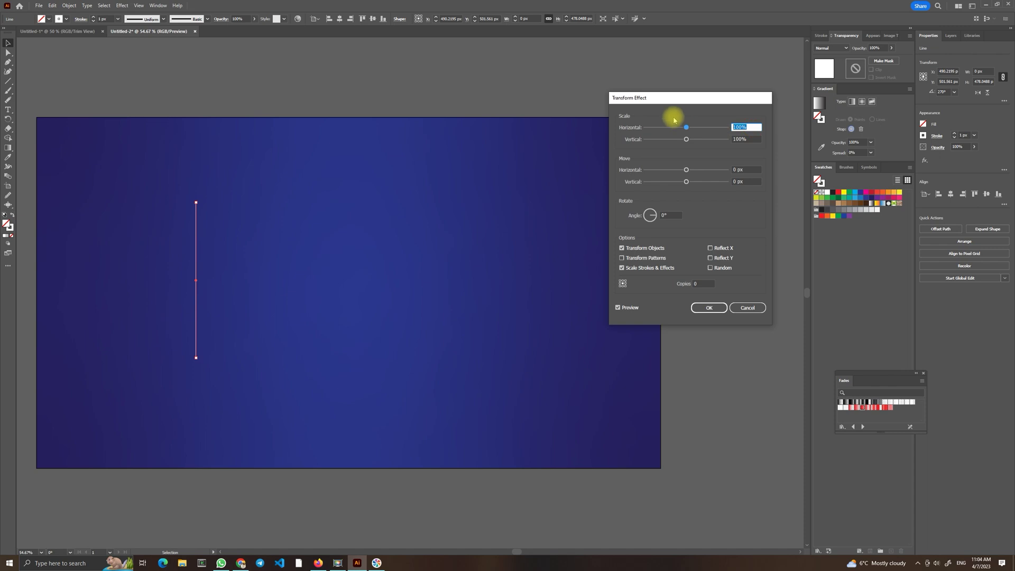
type("59")
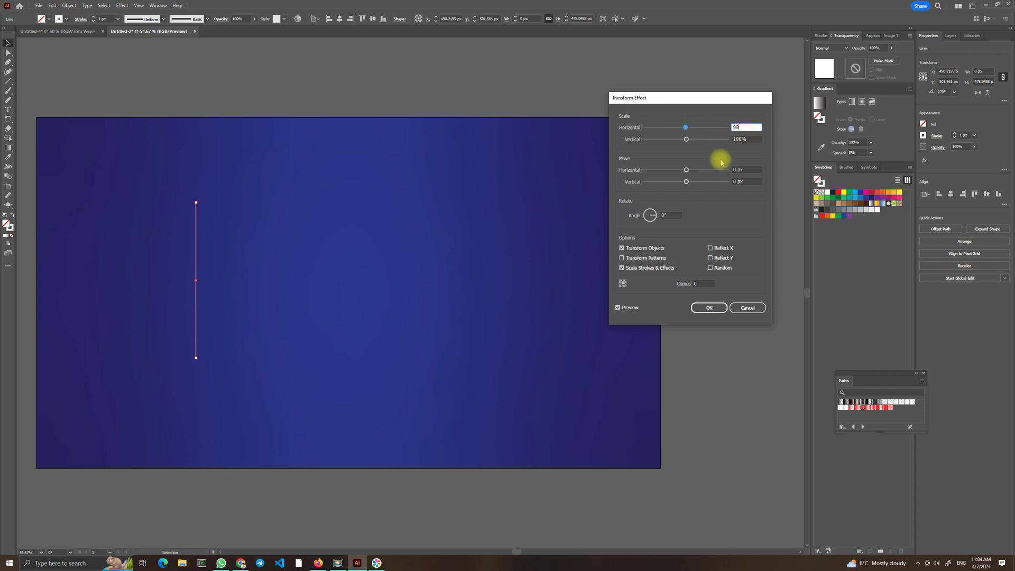
left_click(672, 216)
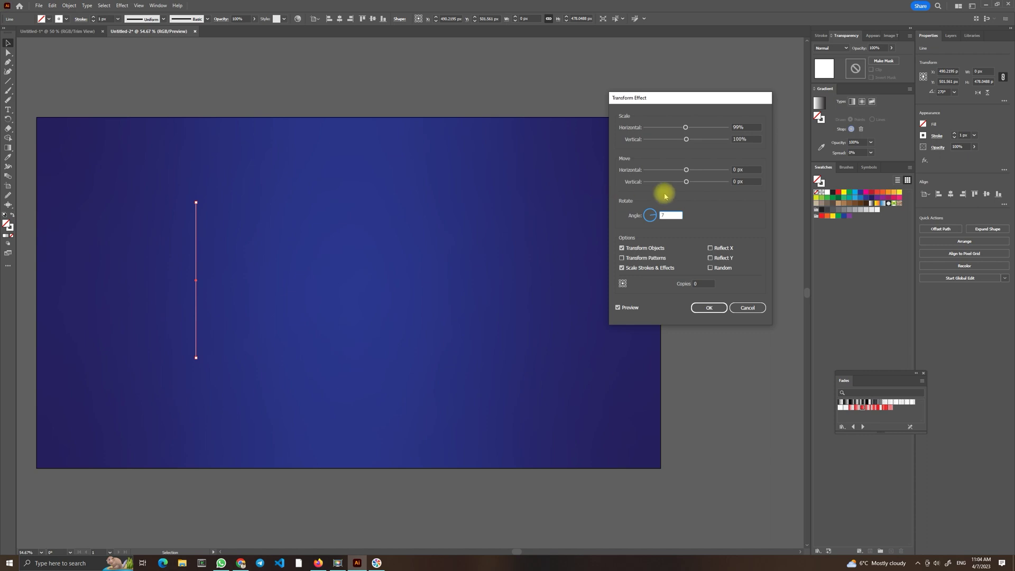
type("7")
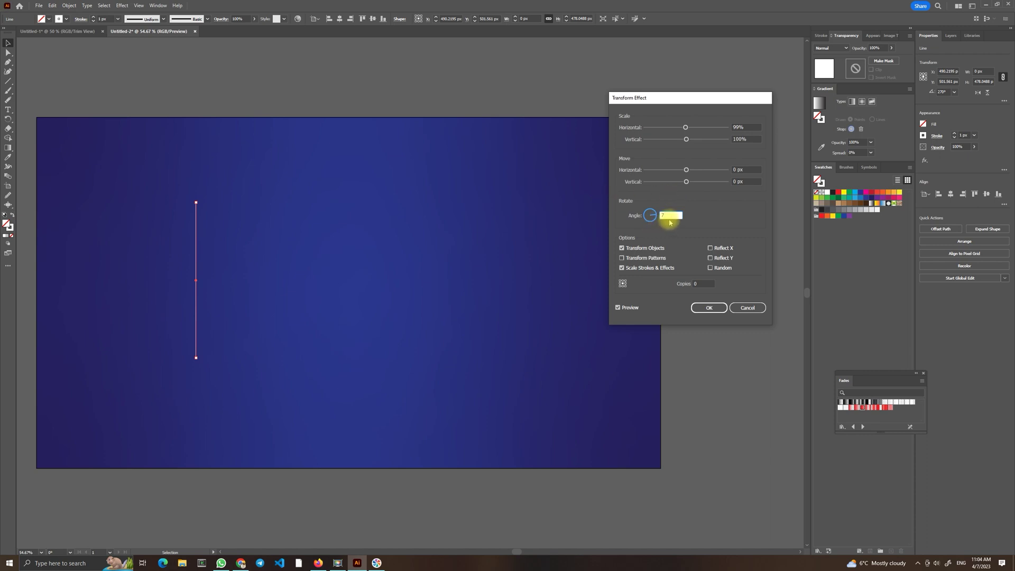
key("Tab")
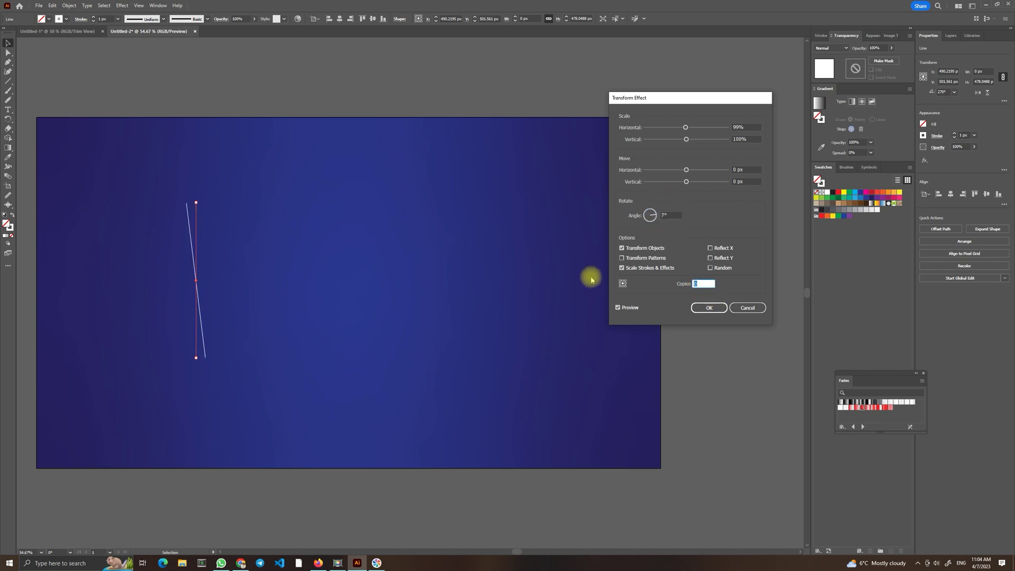
type("500")
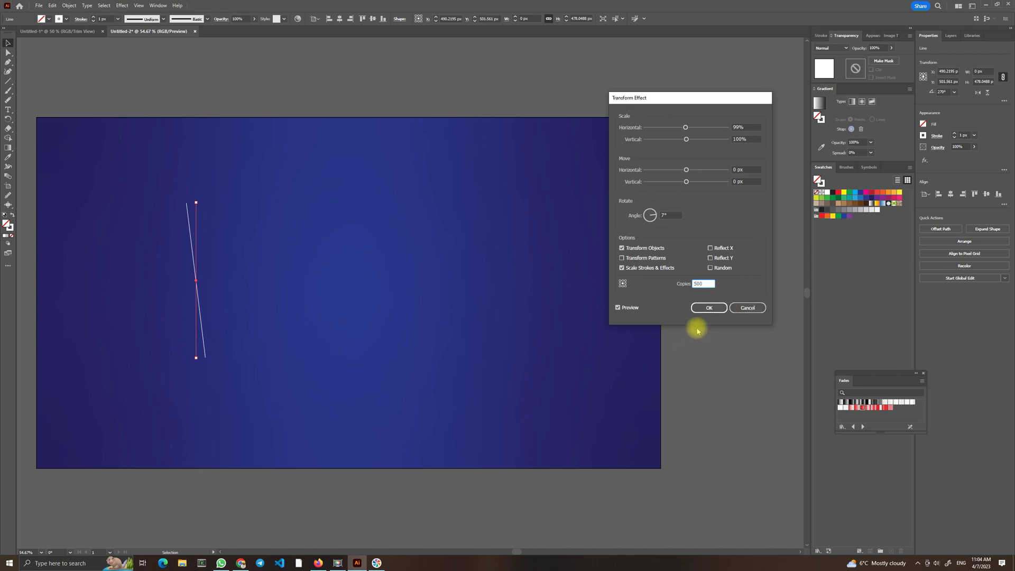
left_click(708, 307)
left_click(461, 320)
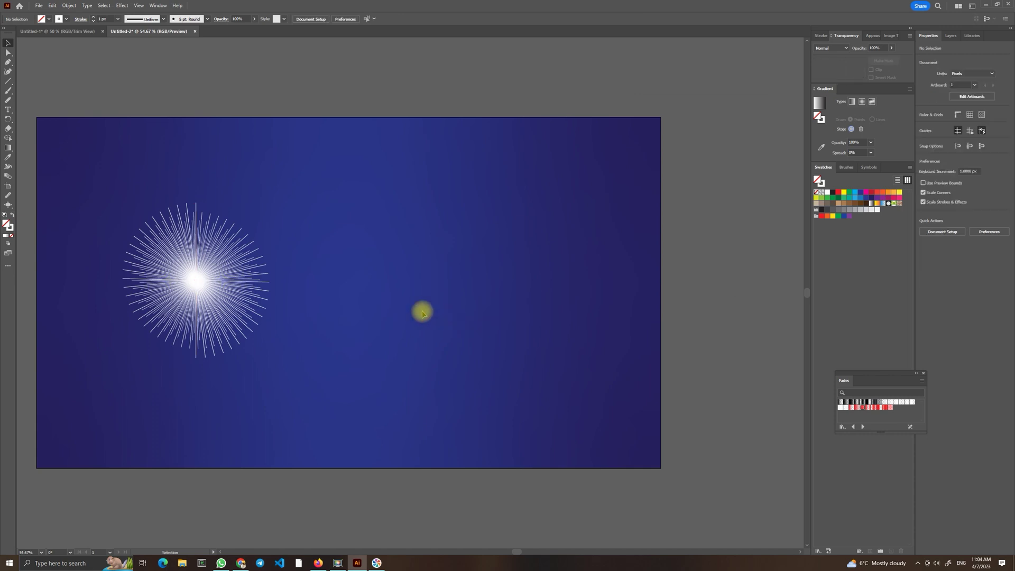
Centre the starburst, expand its appearance, and enlarge it to about 742 × 788 px.
left_click_drag(187, 279, 344, 290)
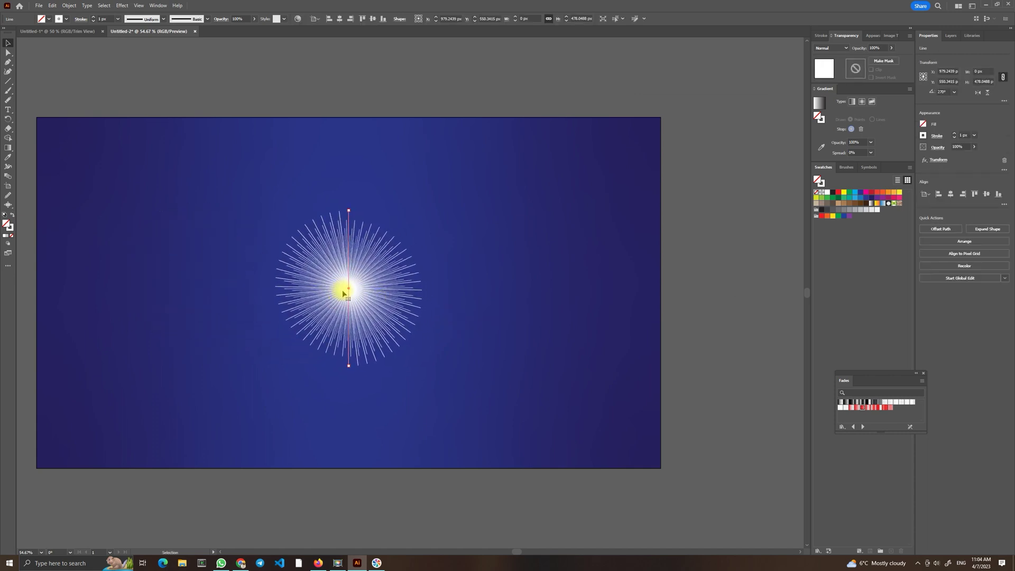
left_click(70, 6)
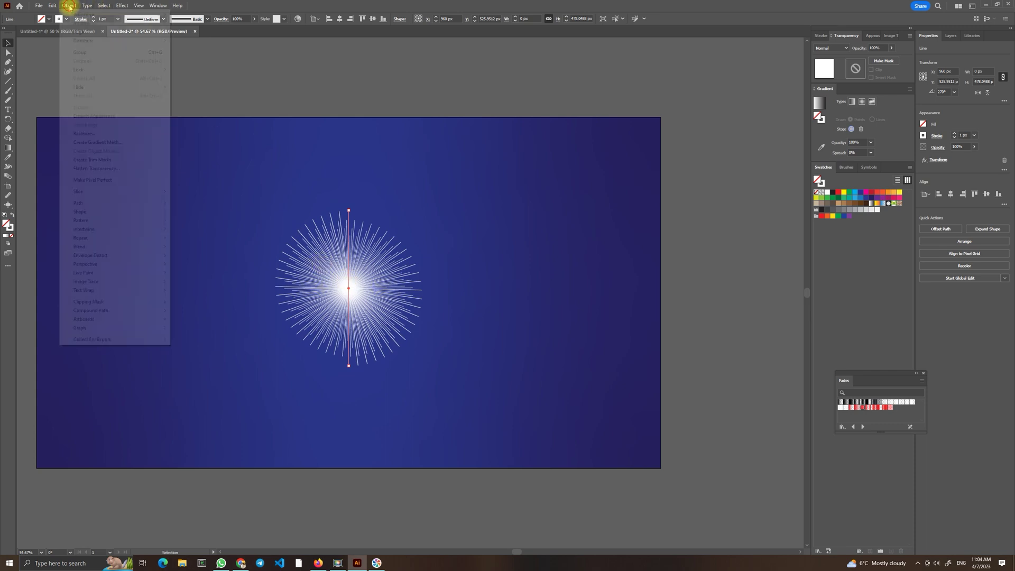
left_click(105, 121)
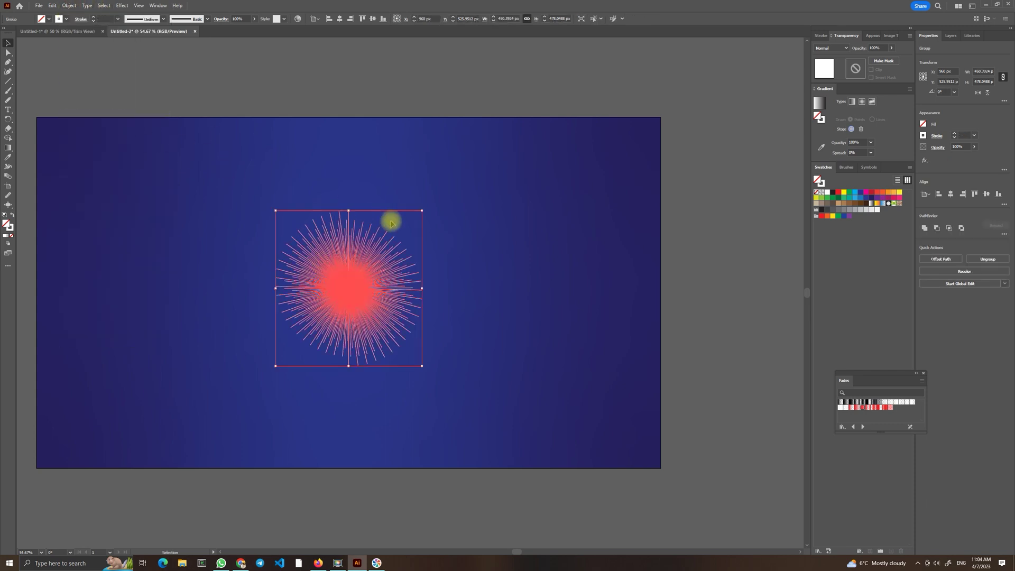
left_click_drag(420, 211, 494, 160)
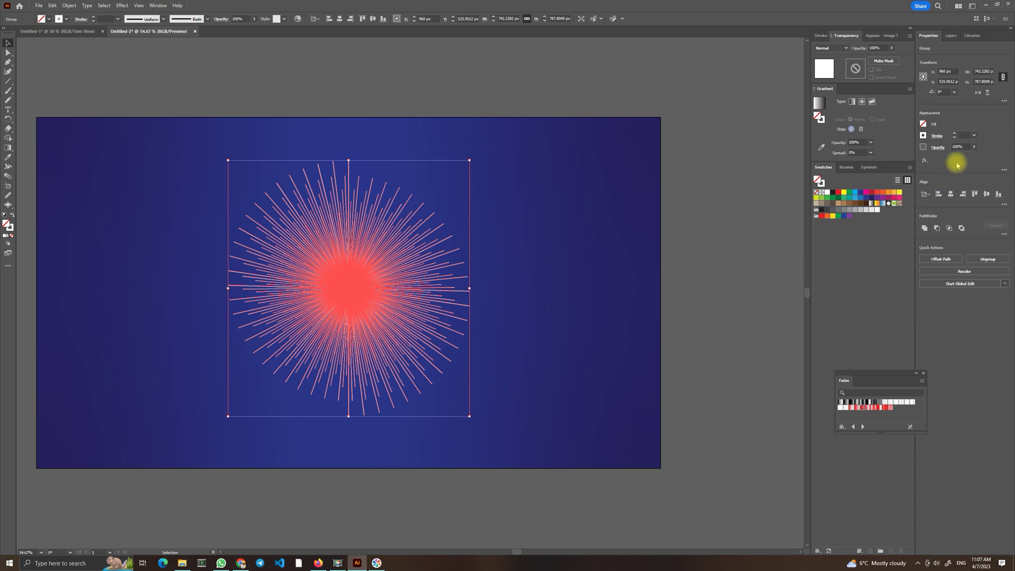
Set the starburst's stroke weight to 1 px and deselect it.
left_click(974, 137)
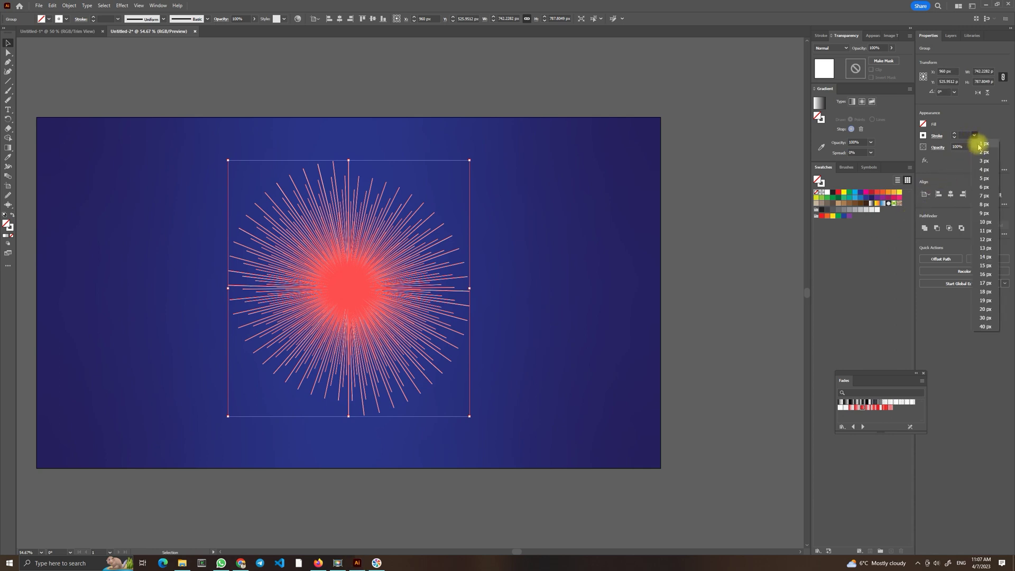
left_click(979, 144)
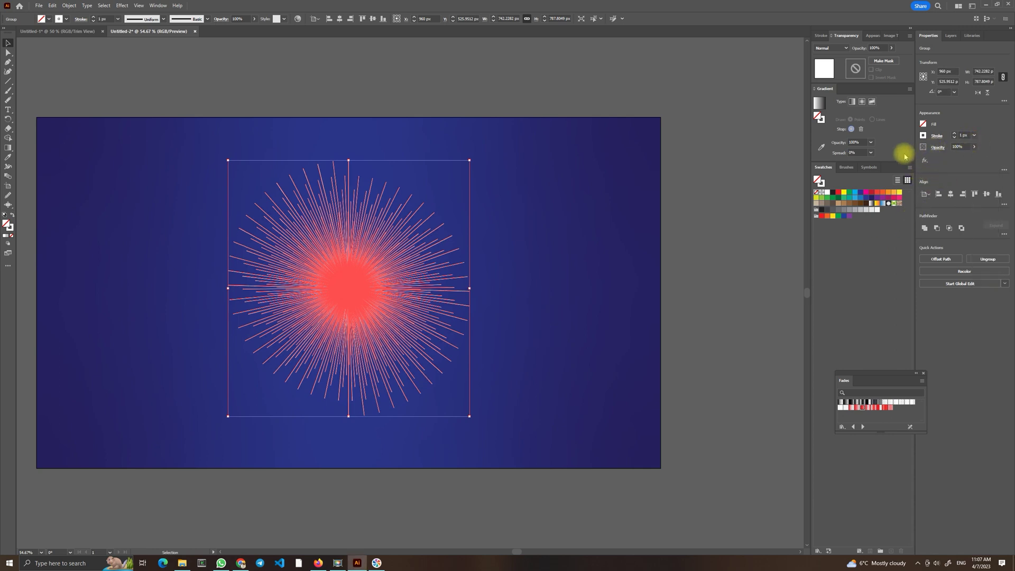
left_click(164, 470)
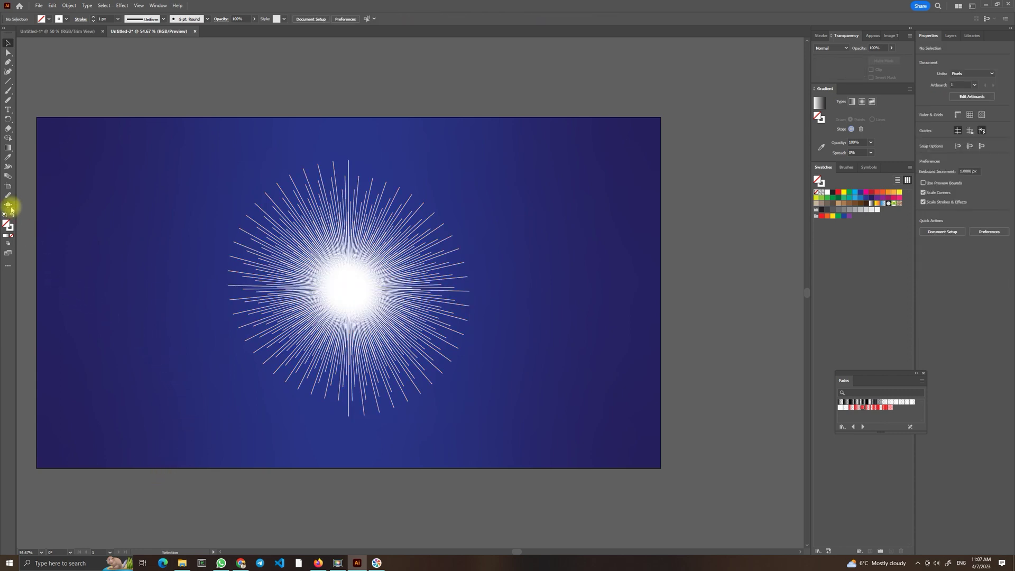
left_click(8, 266)
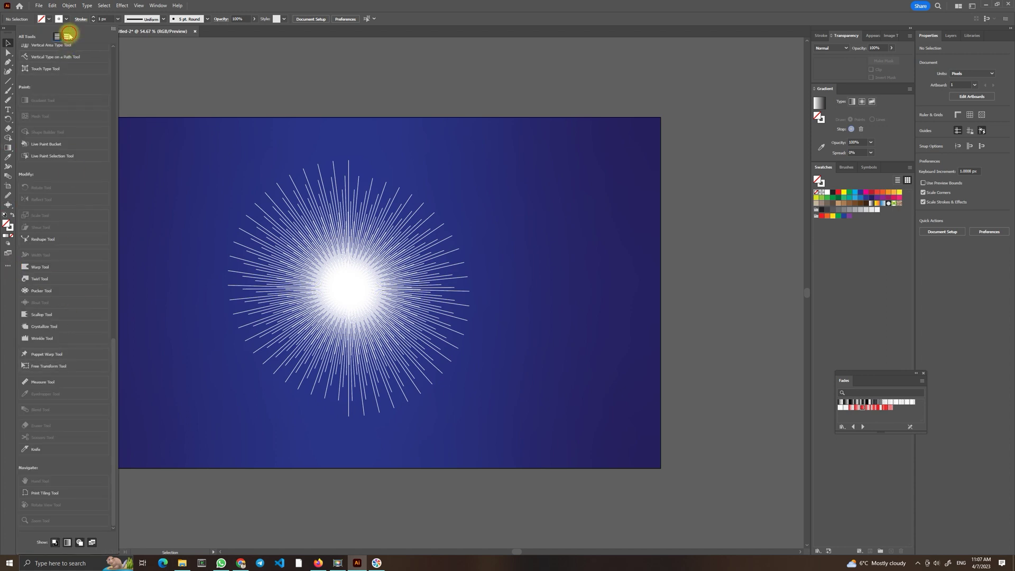
Select the Bloat tool and set its brush width and height to 1000 px.
left_click(66, 36)
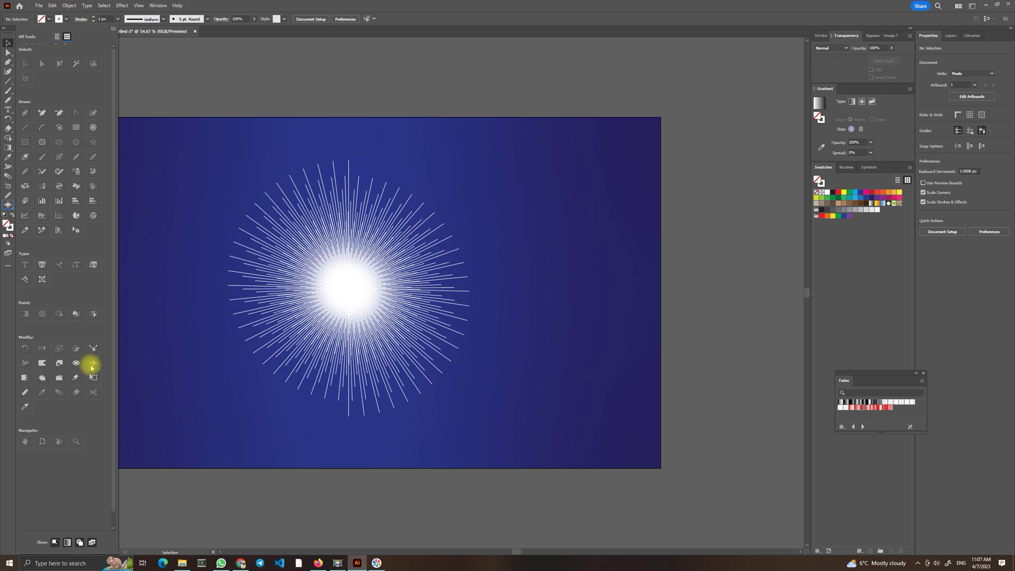
left_click(373, 6)
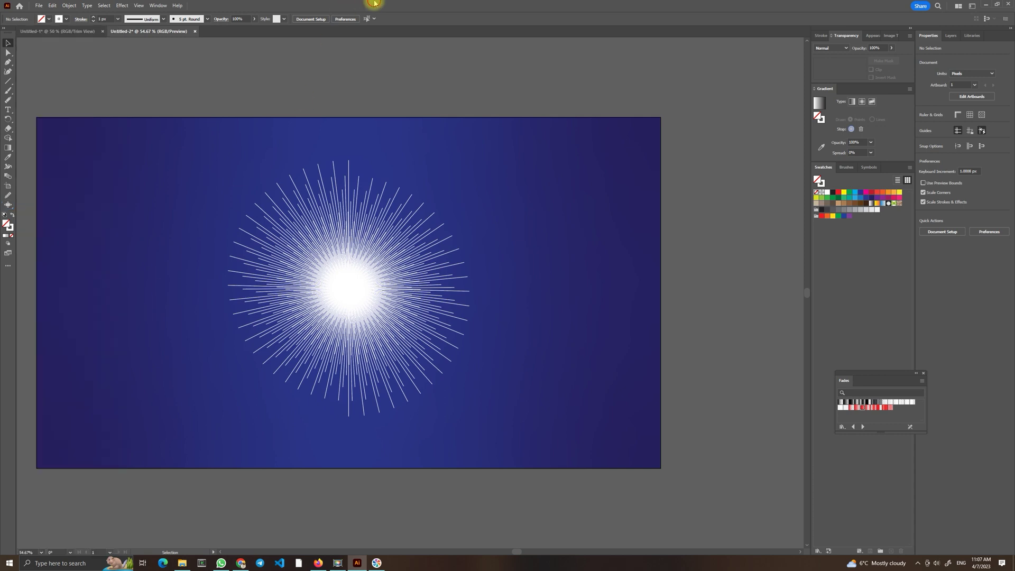
left_click(7, 204)
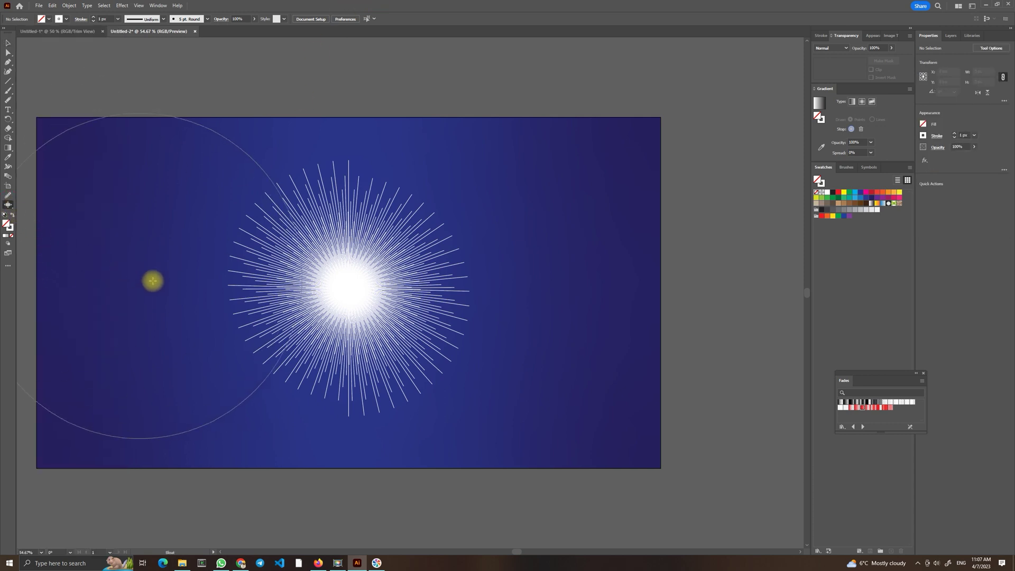
key("Return")
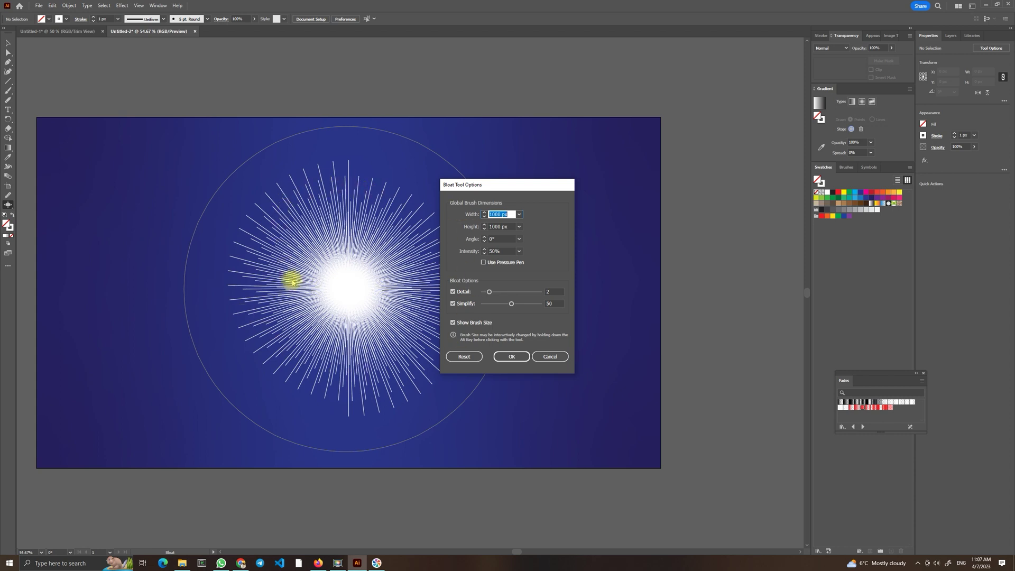
left_click(514, 357)
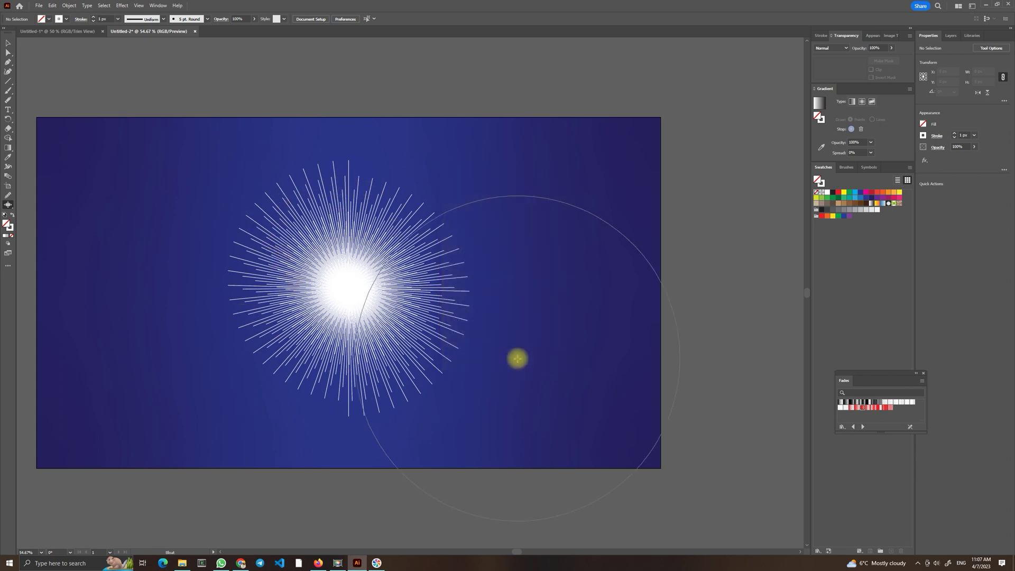
Bloat the starburst's centre five times until its rays curve into a rounded dome.
left_click(349, 314)
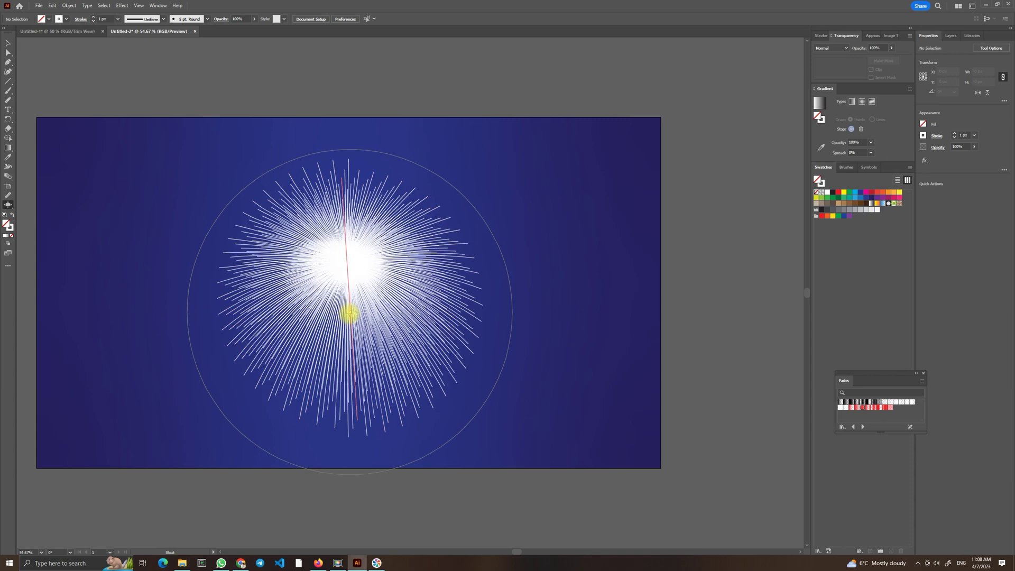
left_click(349, 313)
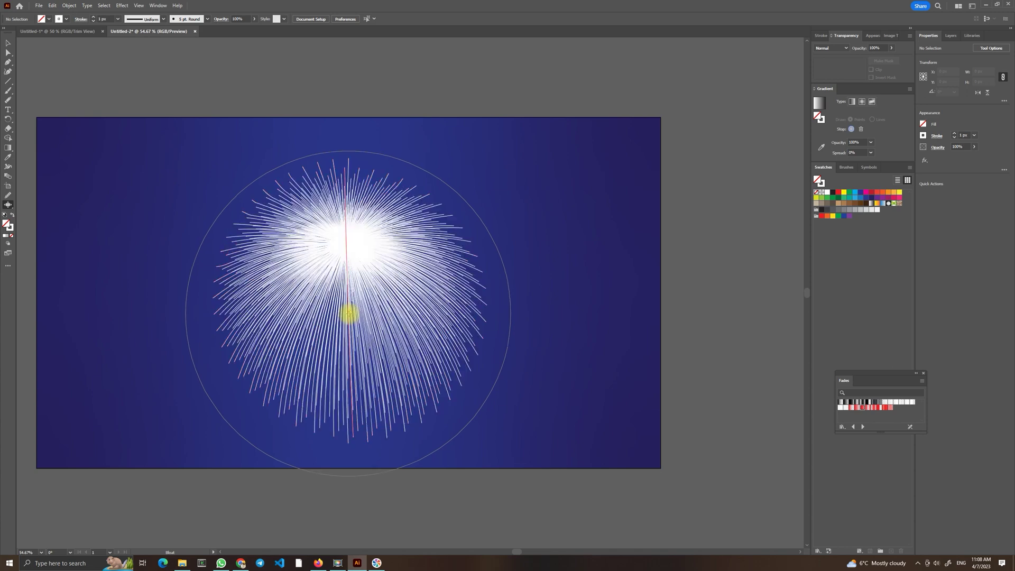
left_click(349, 313)
left_click(348, 313)
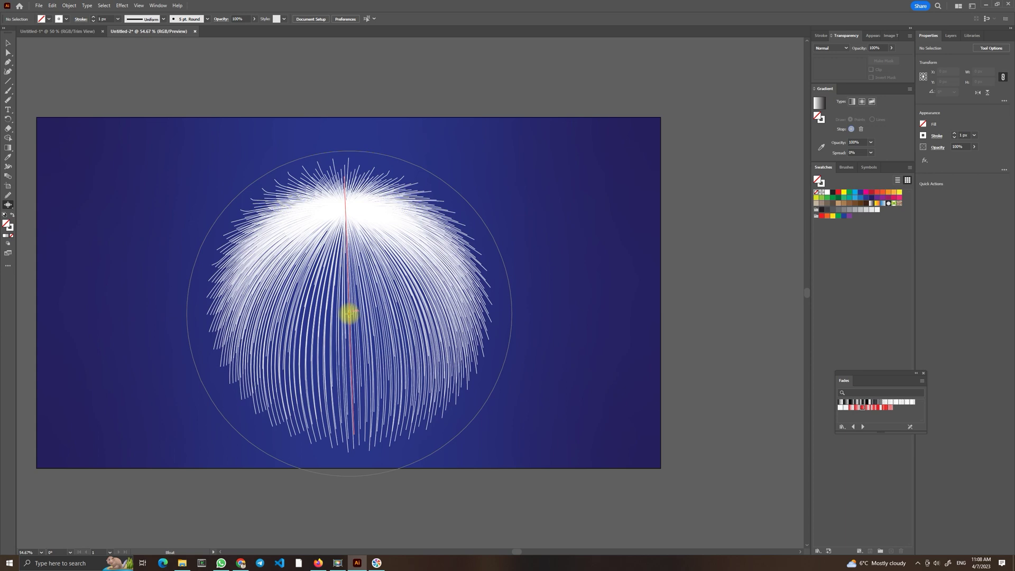
left_click(349, 313)
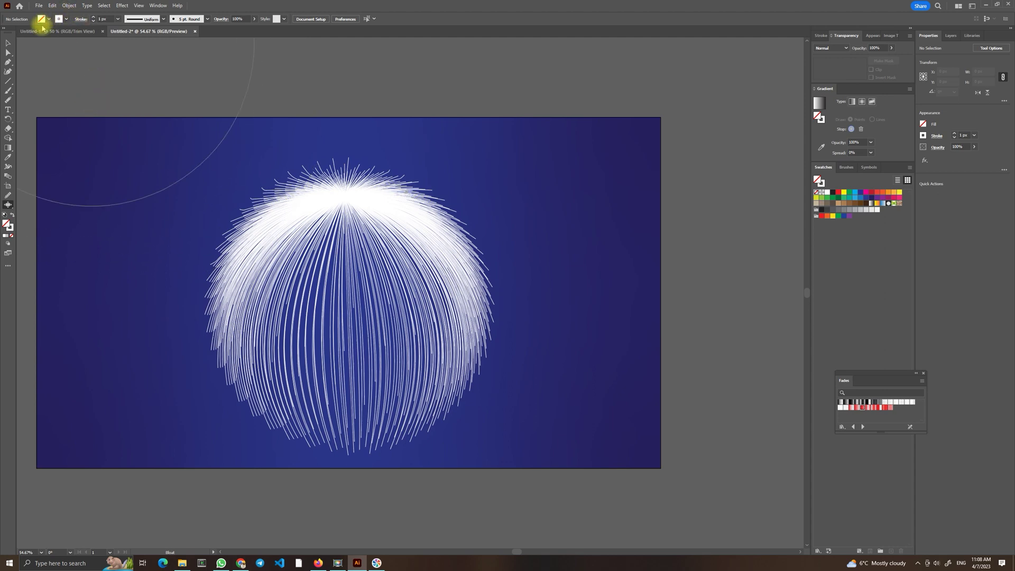
Thin the dome's strokes to 0.75 px and reselect the group.
left_click(7, 45)
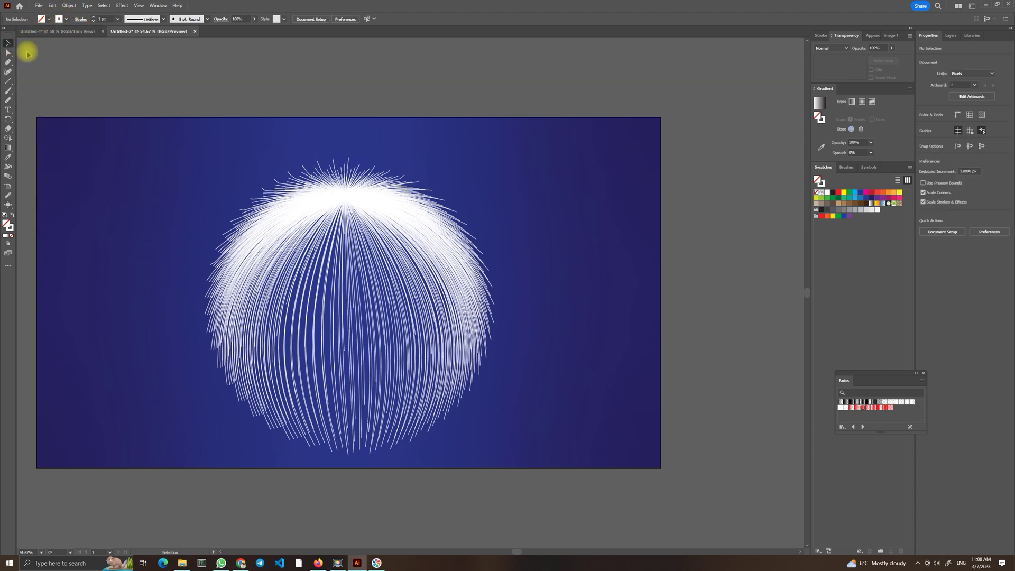
left_click(343, 206)
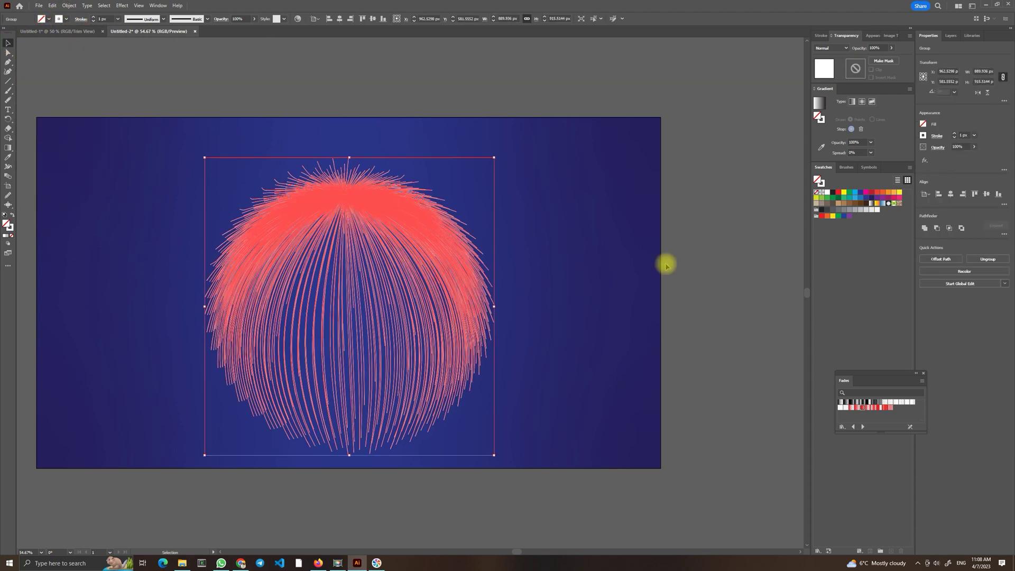
left_click(953, 139)
left_click(621, 286)
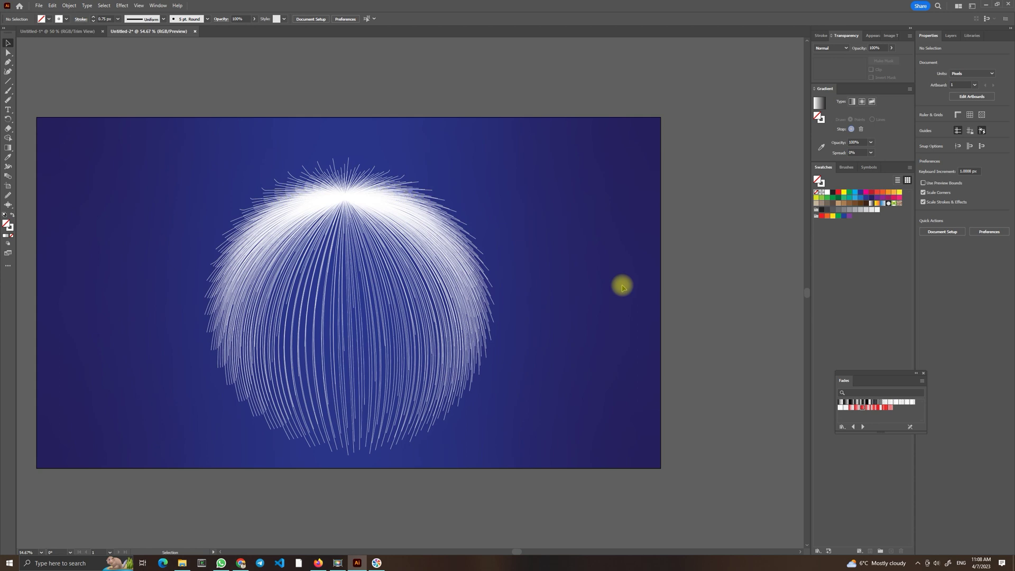
left_click(326, 262)
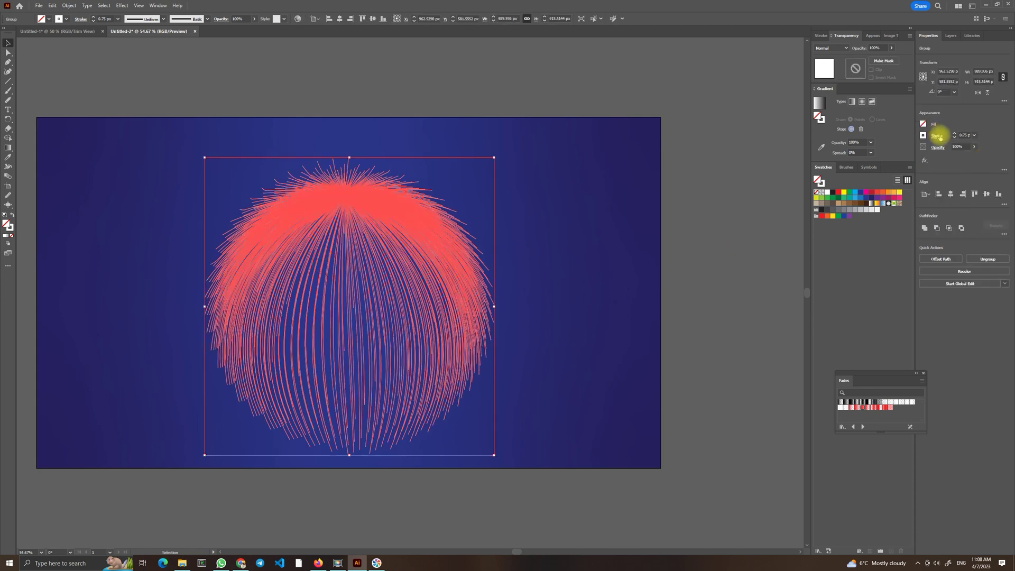
Apply a tapered width profile to the dome's lines in the Stroke panel.
left_click(937, 137)
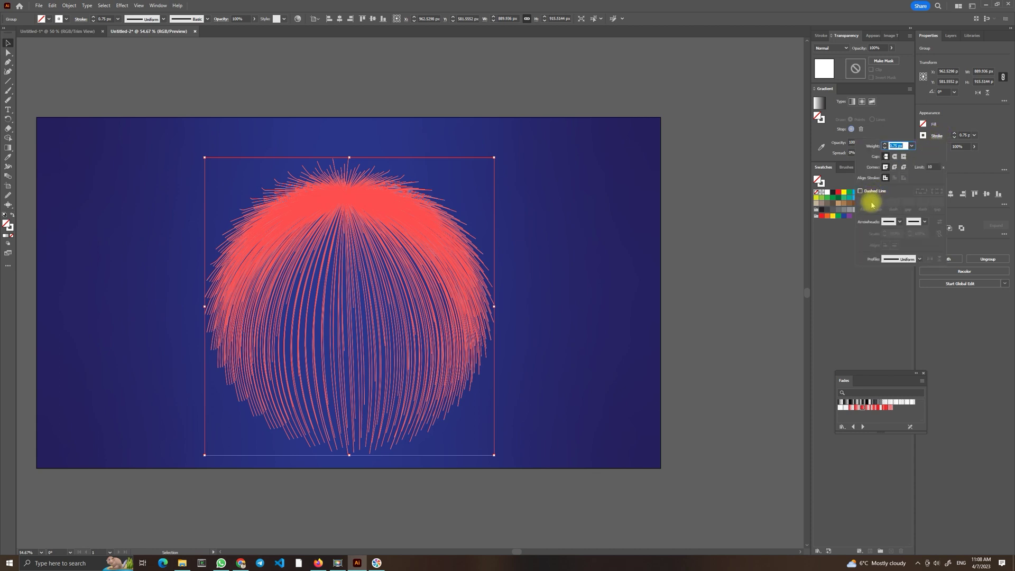
left_click(919, 259)
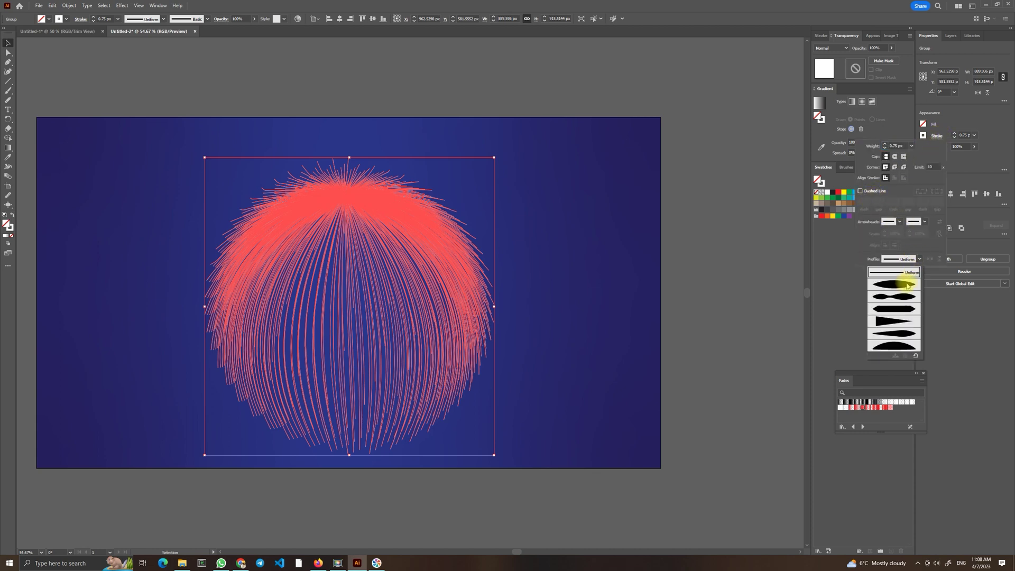
key("Escape")
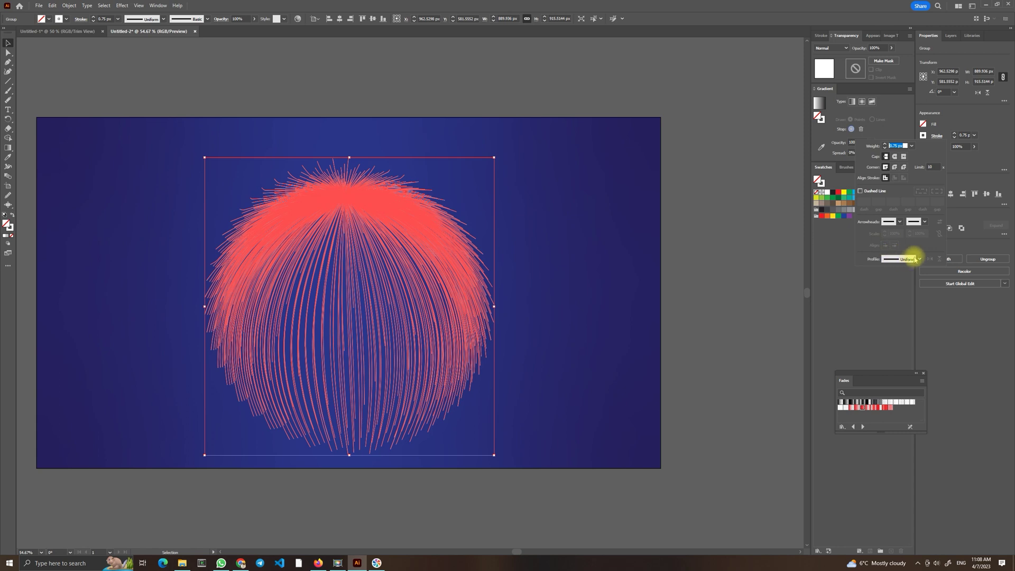
left_click(911, 245)
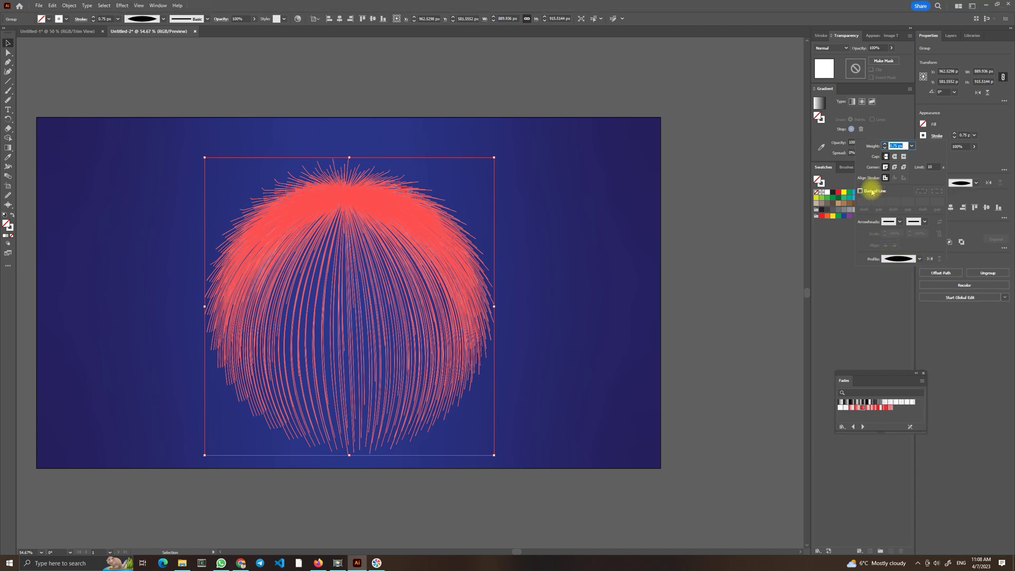
Set the start arrowhead to Arrow 21 so each line ends in a round dot.
left_click(899, 222)
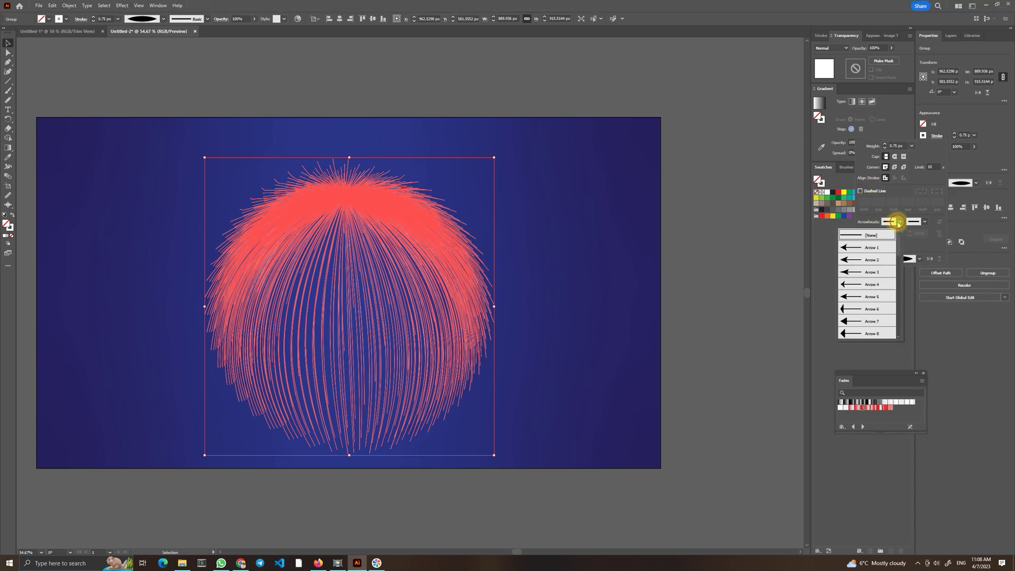
scroll(883, 280, "down", 5)
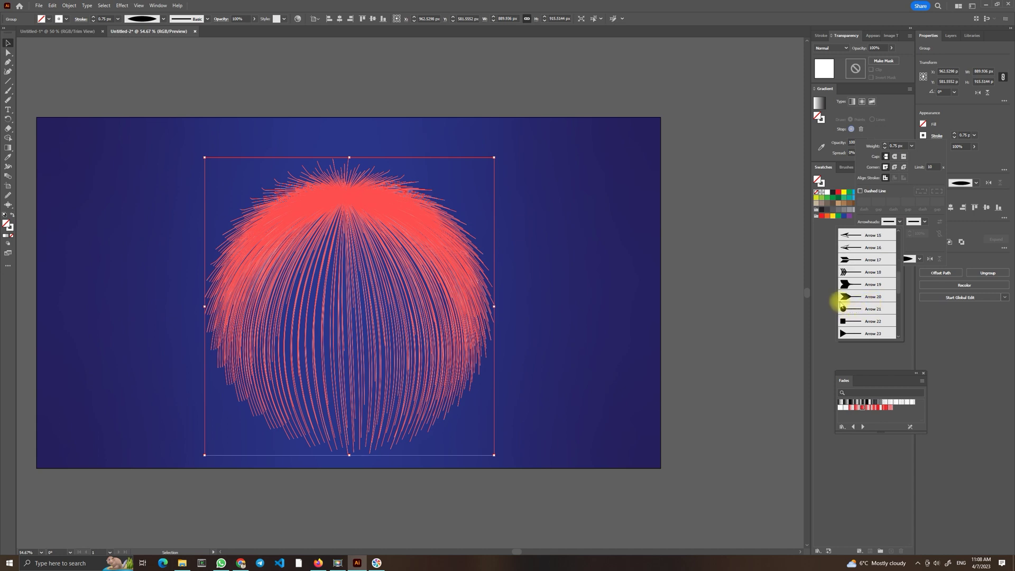
left_click(845, 310)
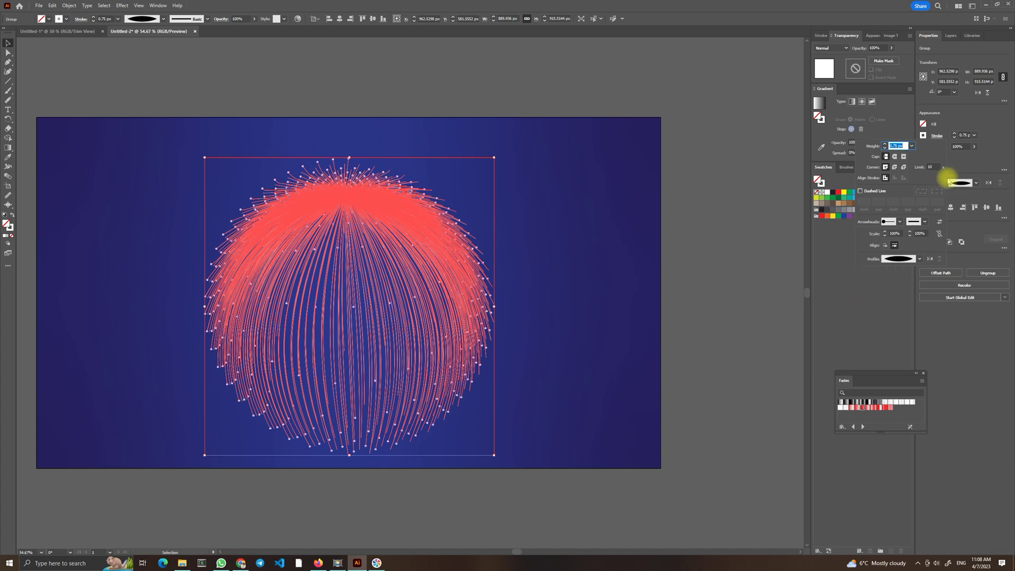
left_click(983, 154)
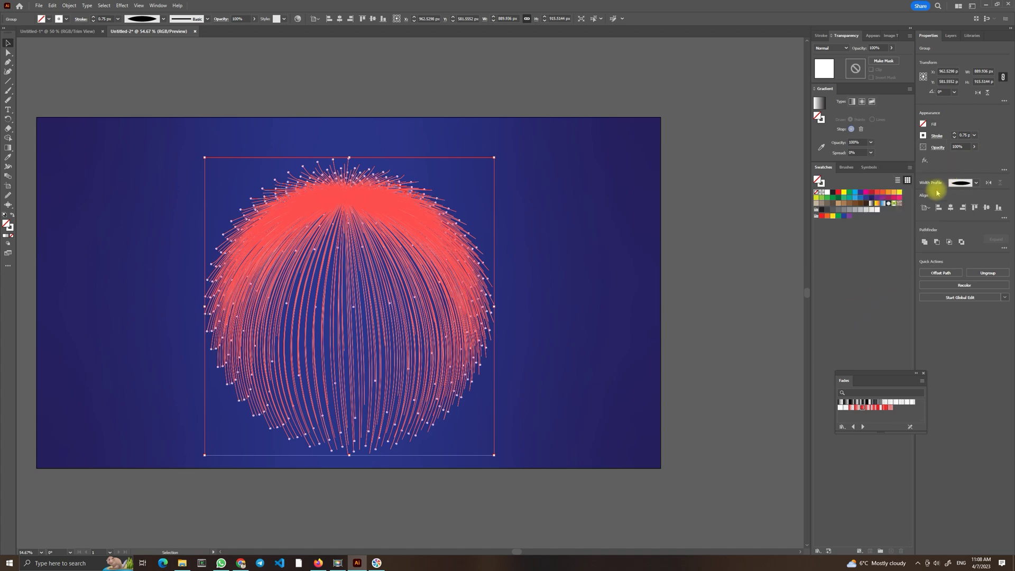
left_click(750, 339)
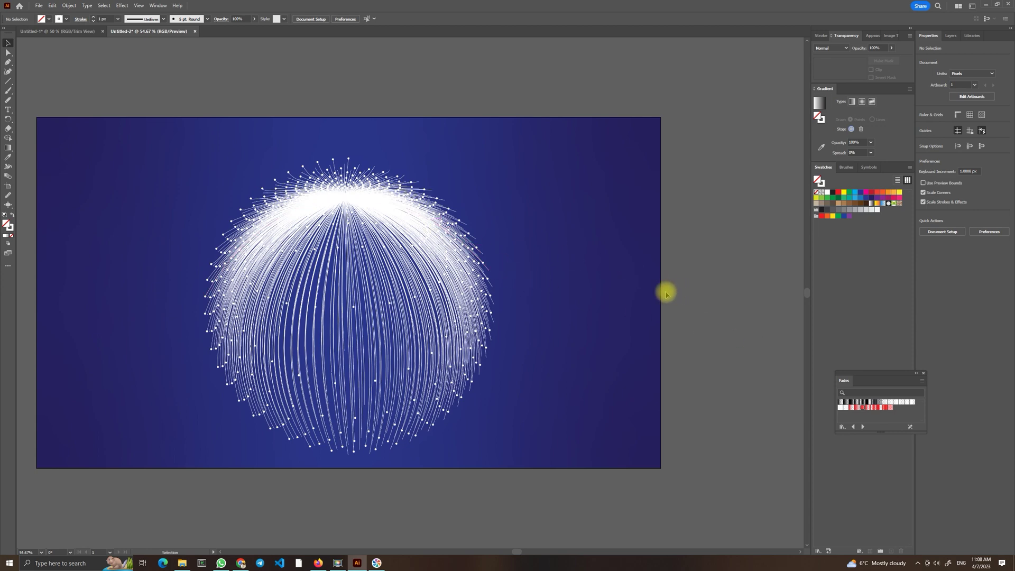
left_click(349, 202)
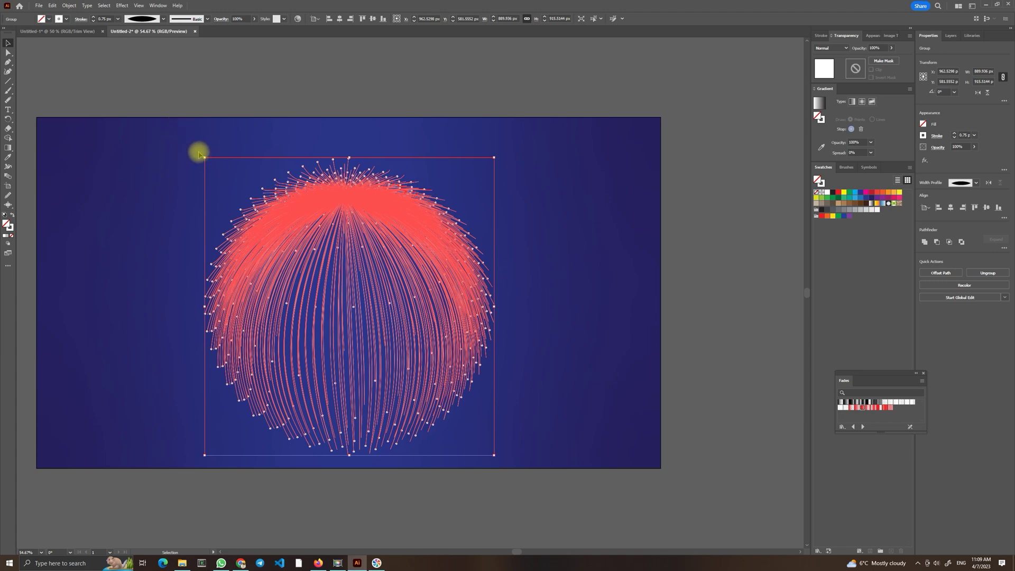
Rotate the dotted sphere 180° so its lines converge at the bottom.
mouse_move(201, 155)
left_mouse_down()
mouse_move(294, 124)
mouse_move(399, 141)
mouse_move(546, 243)
mouse_move(552, 321)
mouse_move(537, 383)
mouse_move(522, 401)
mouse_move(509, 489)
left_mouse_up()
left_click(508, 489)
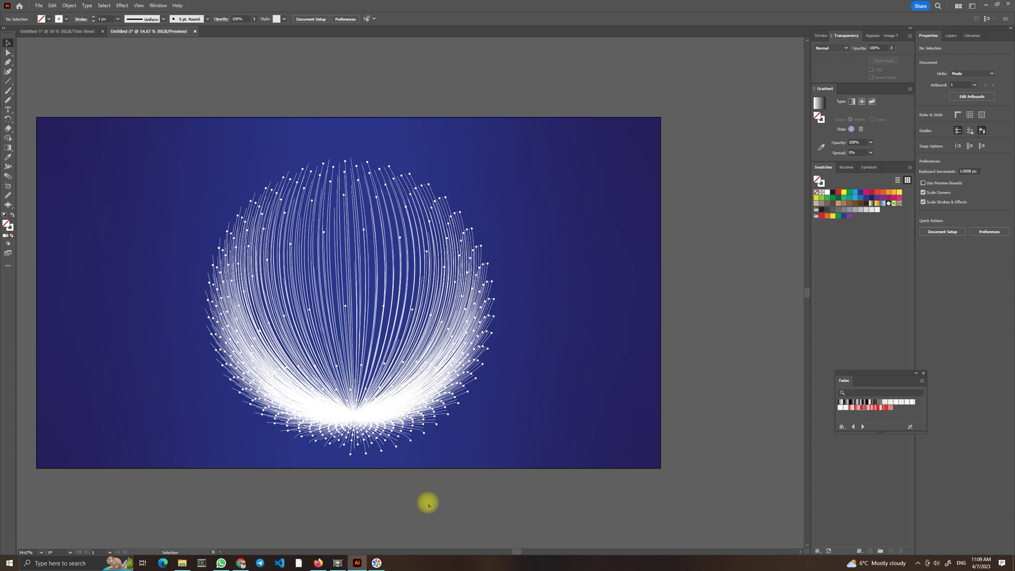
left_click(371, 424)
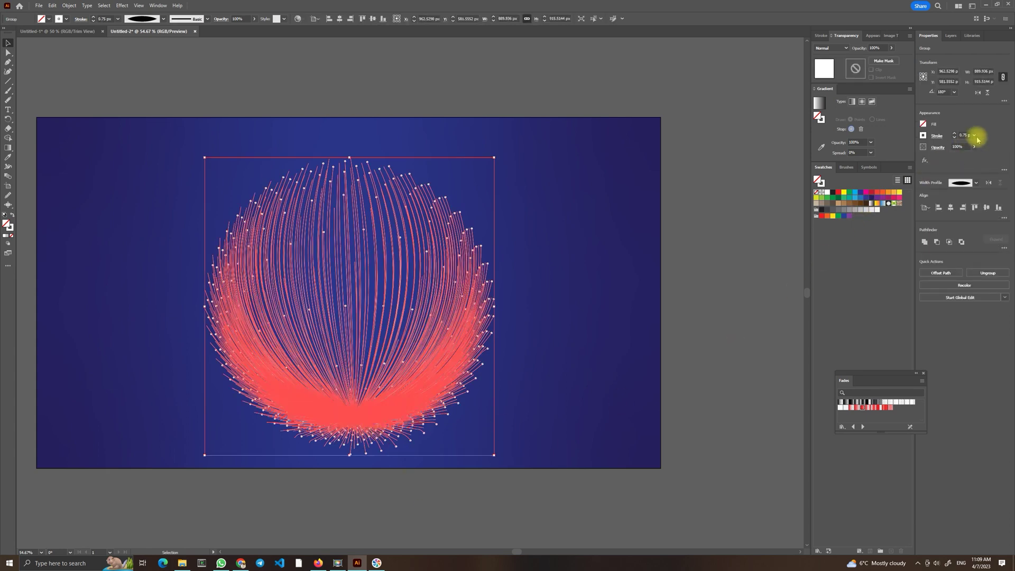
Increase the sphere's stroke weight from 0.75 px to 1 px.
left_click(954, 133)
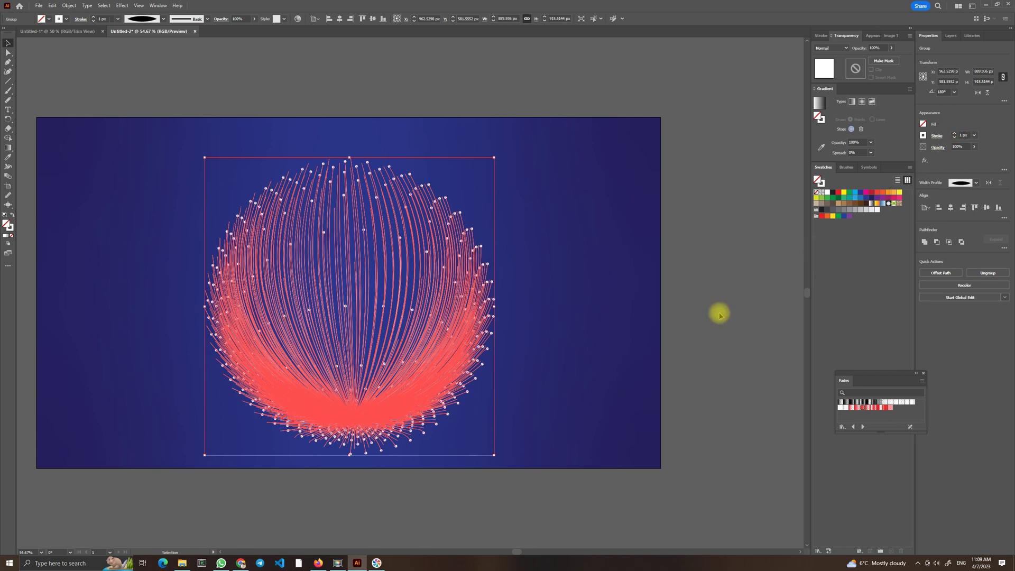
left_click(720, 316)
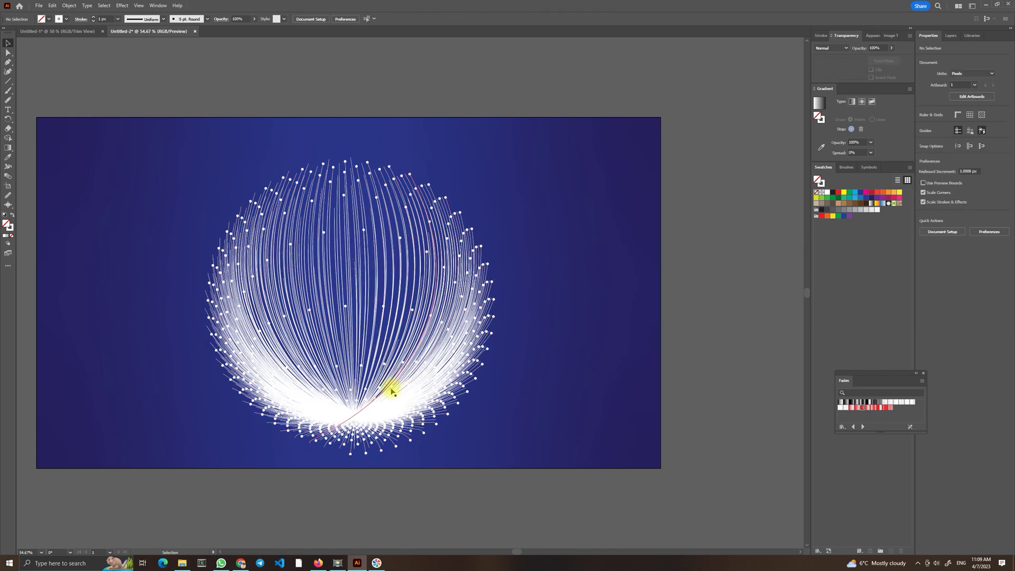
left_click(353, 421)
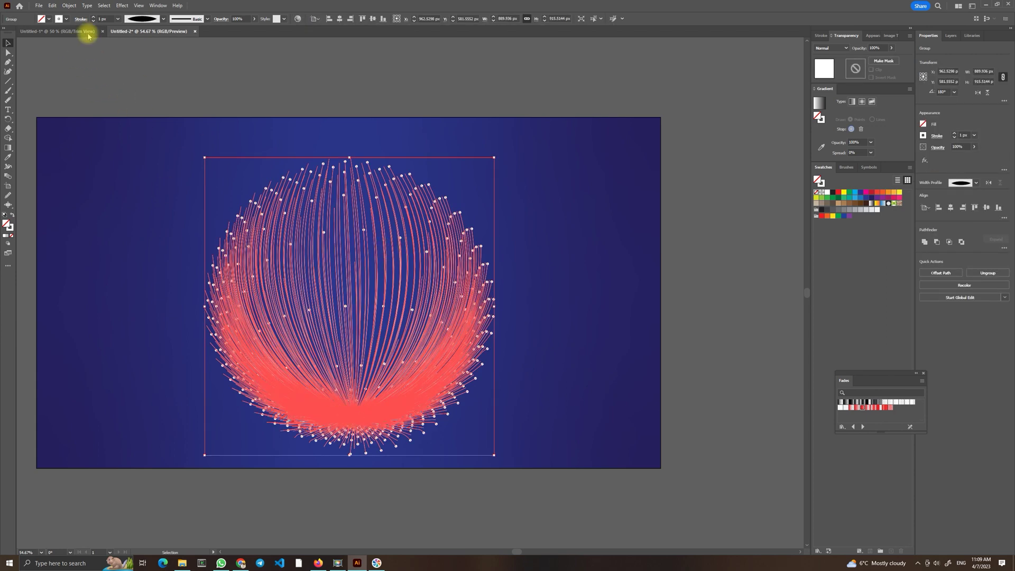
Apply Object > Expand Appearance so the tapered, dot-capped strokes become outlined shapes.
left_click(70, 6)
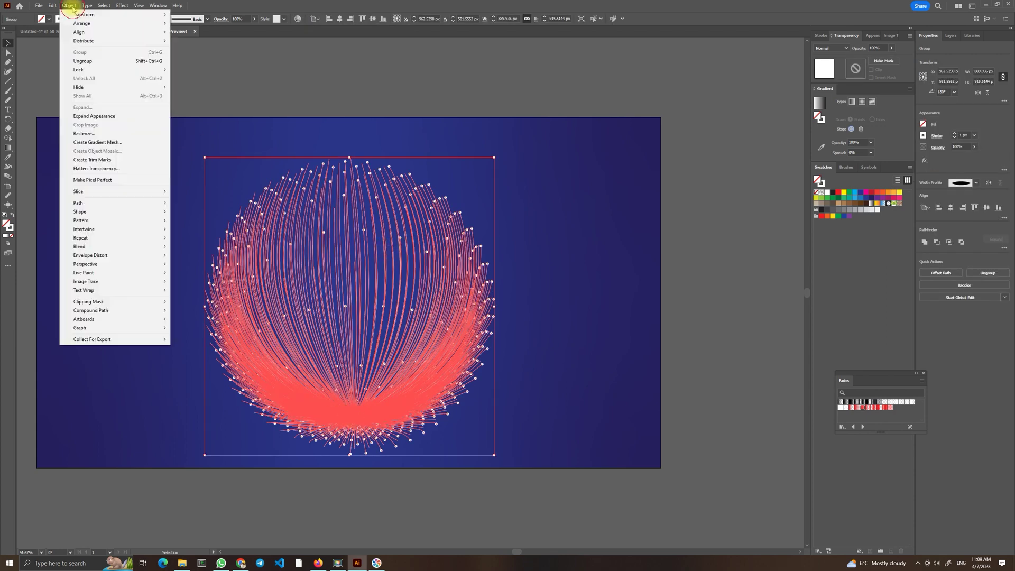
left_click(109, 116)
left_click(67, 7)
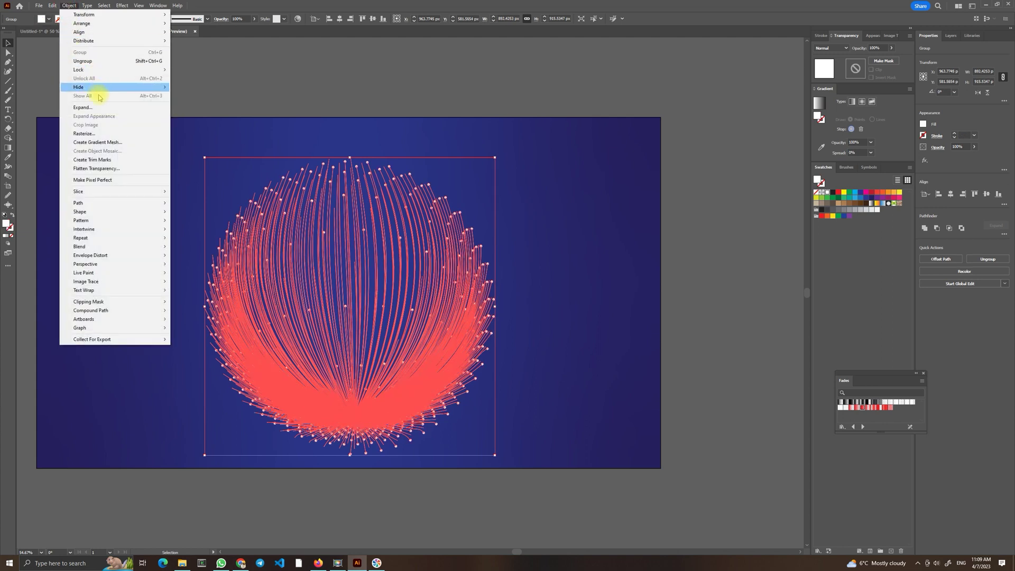
left_click(101, 102)
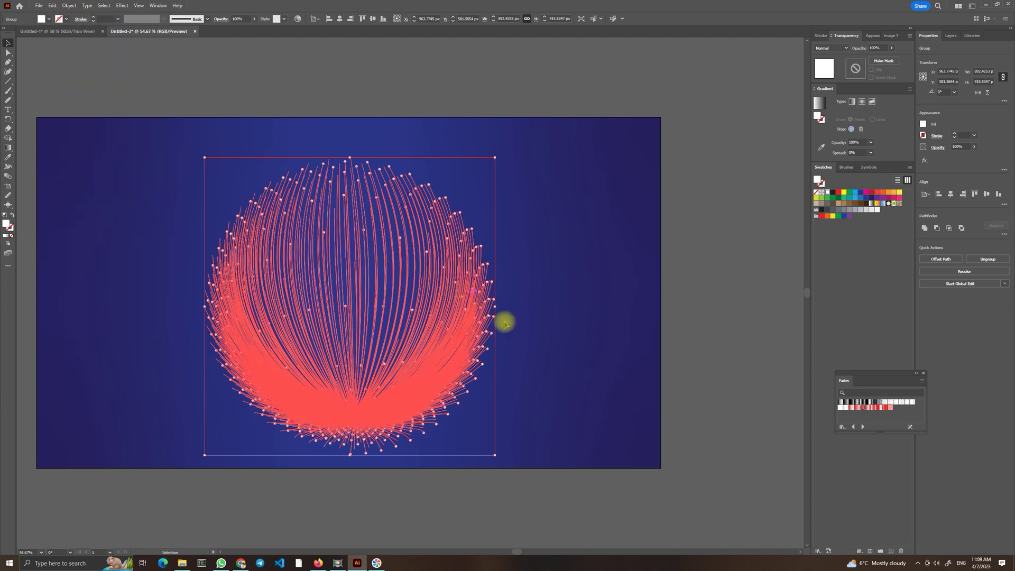
left_click(567, 362)
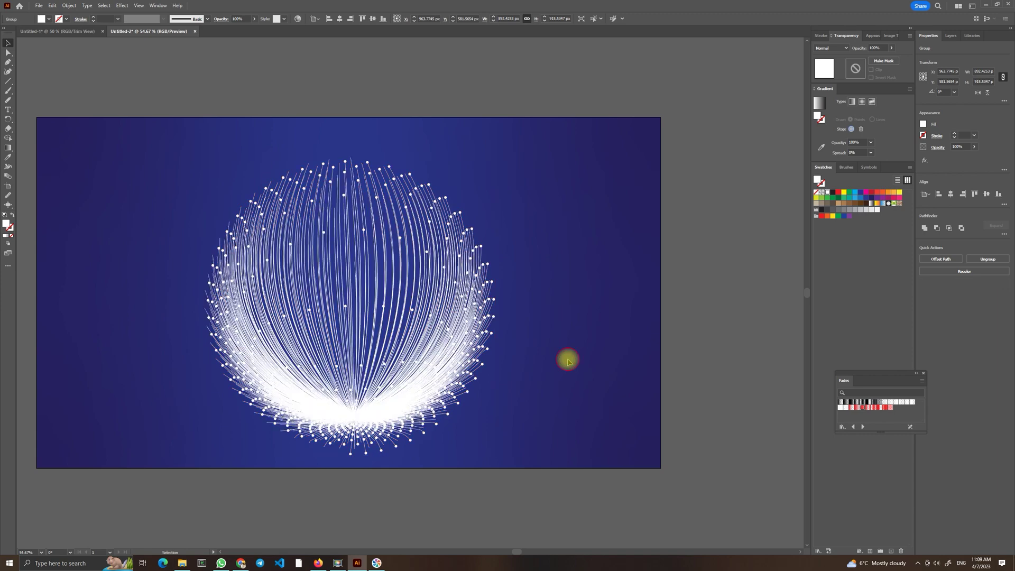
left_click(453, 374)
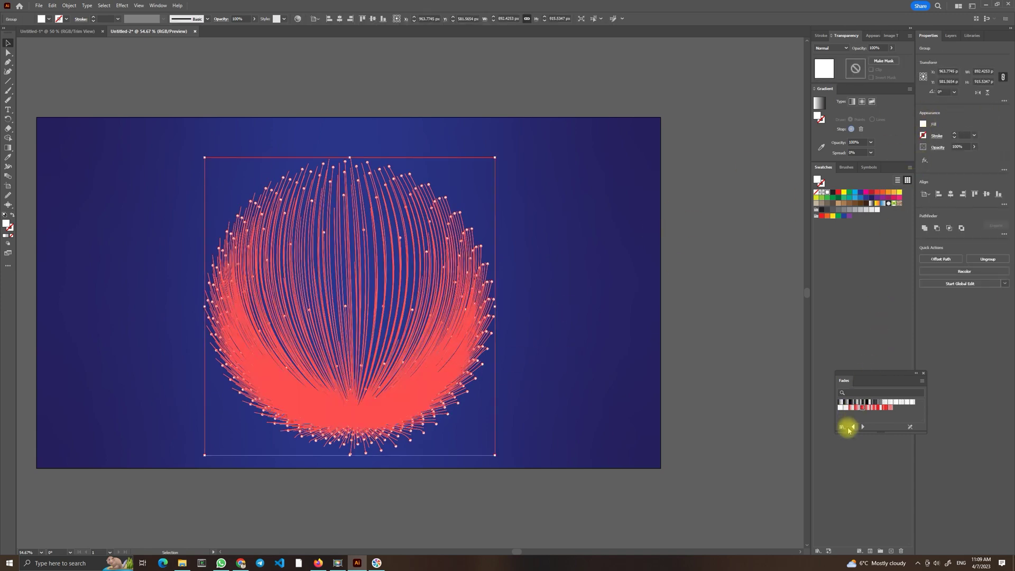
Add a red gradient from the Gradients > Fades library to the document swatches.
left_click(818, 551)
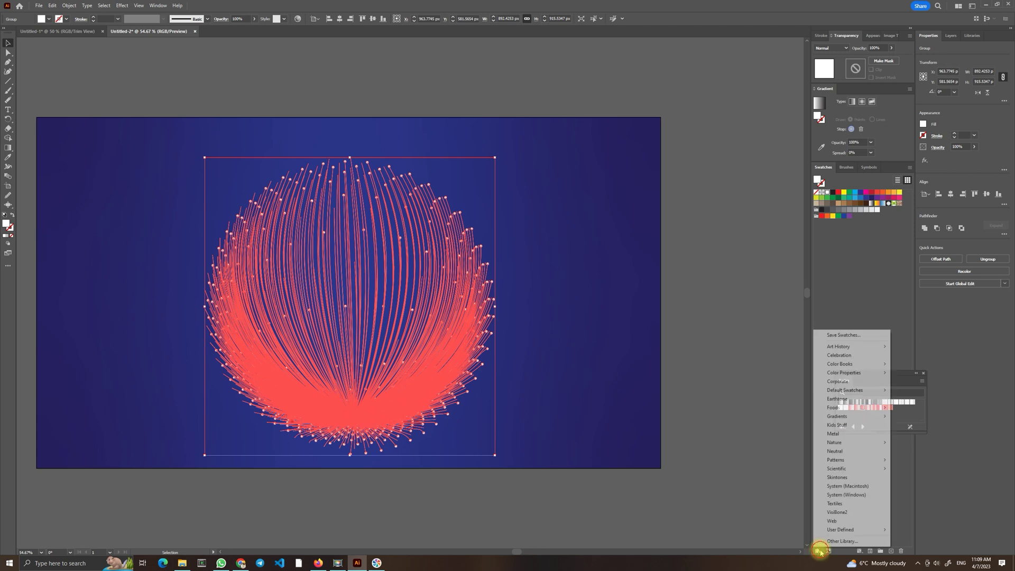
mouse_move(847, 417)
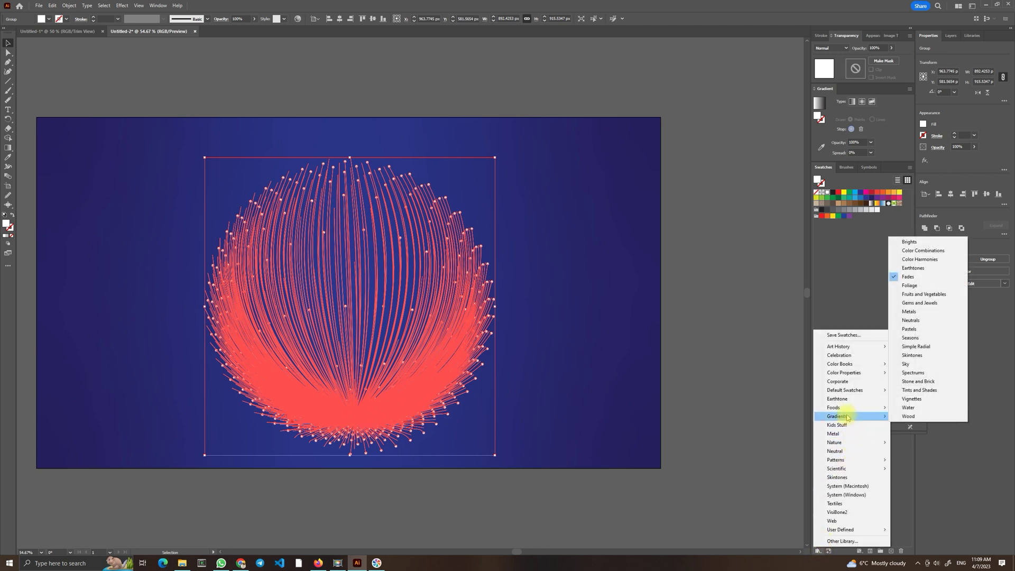
left_click(925, 277)
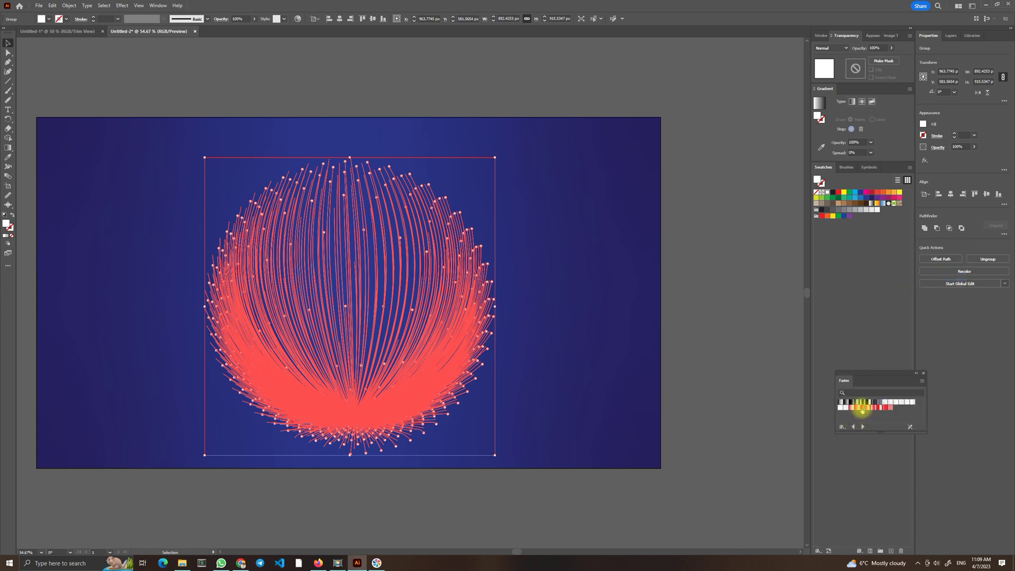
left_click_drag(862, 411, 873, 234)
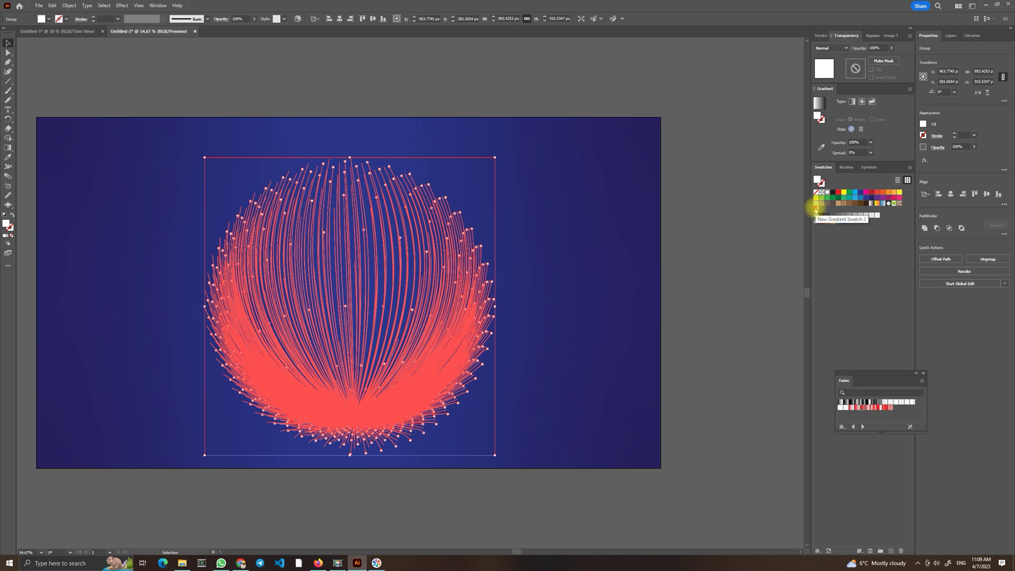
Fill the sphere with the red-to-pale-pink gradient at a 90° angle.
left_click(815, 209)
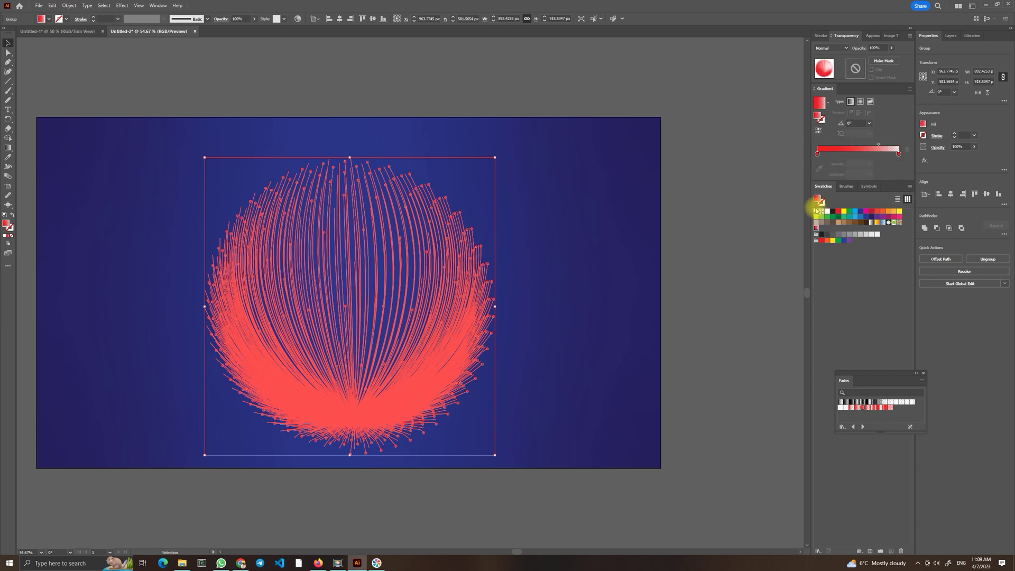
left_click(870, 123)
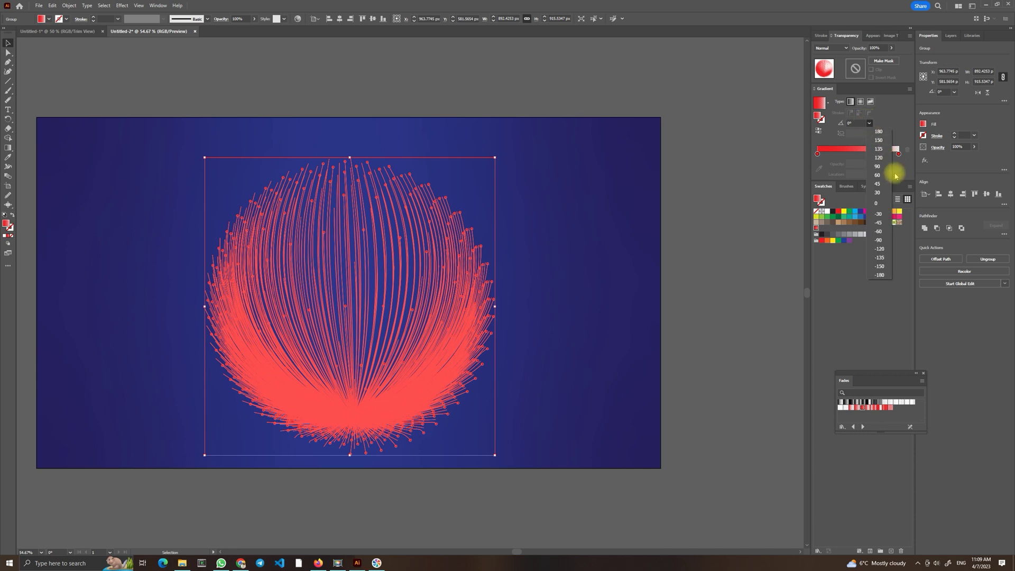
left_click(878, 166)
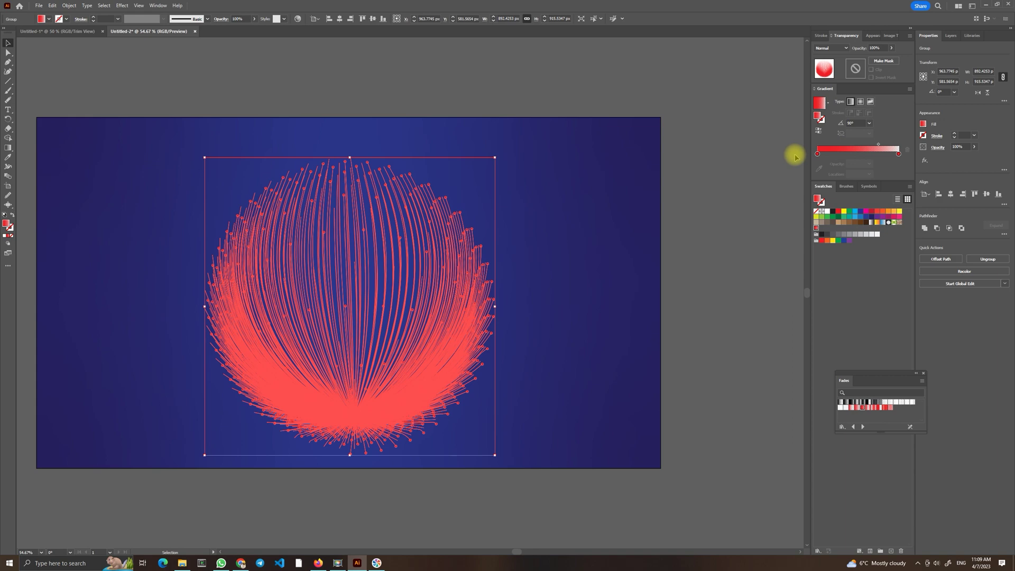
left_click(741, 163)
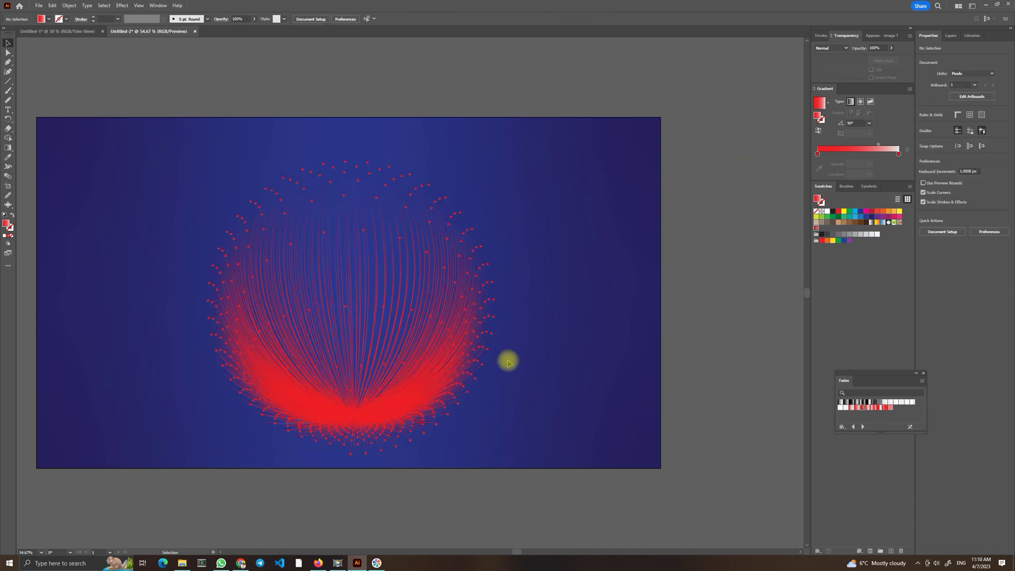
Set the sphere's blend mode to Lighten and move it slightly lower on the artboard.
left_click(356, 413)
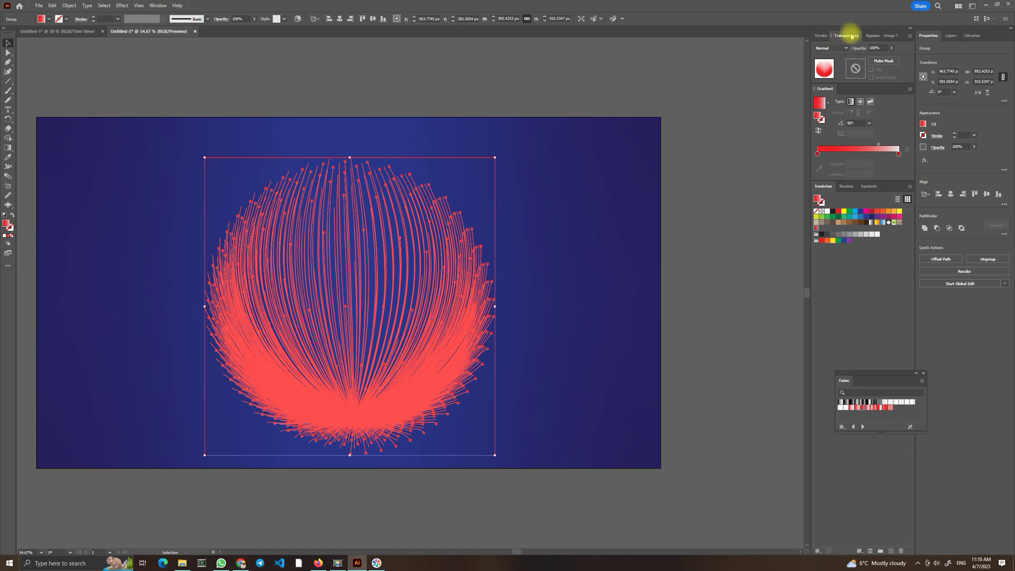
left_click(828, 50)
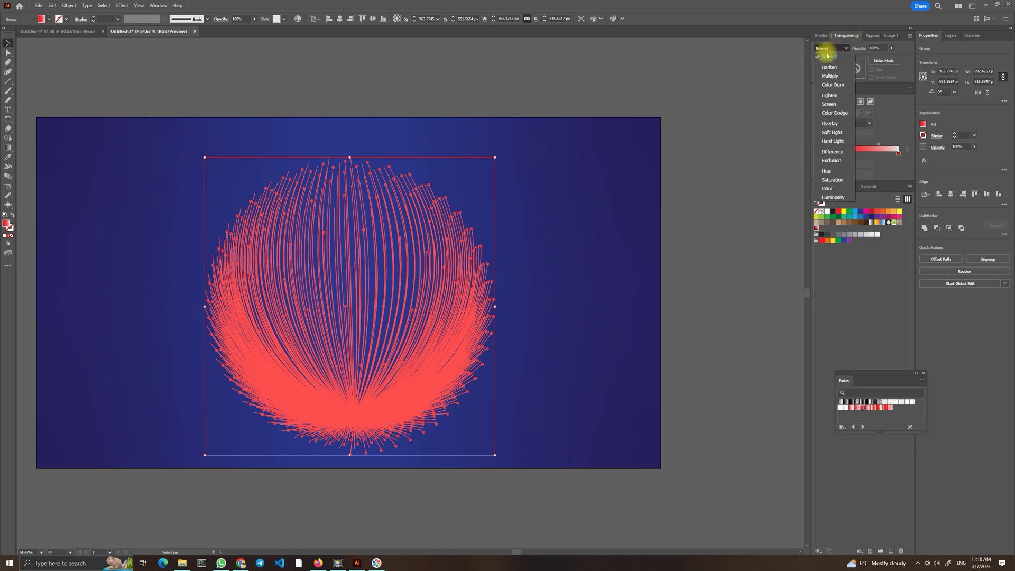
left_click(834, 98)
left_click(725, 265)
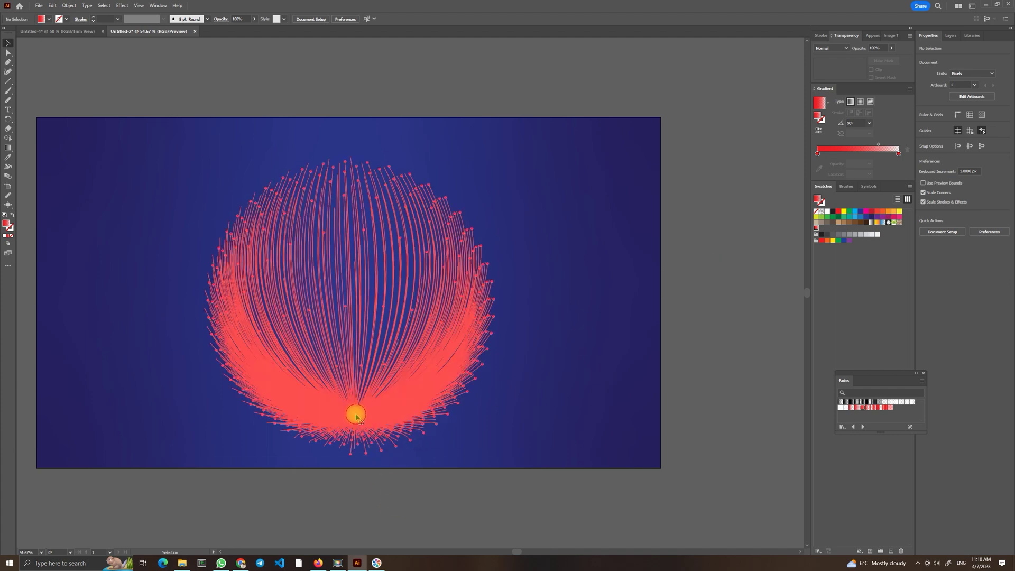
left_click_drag(354, 426, 355, 461)
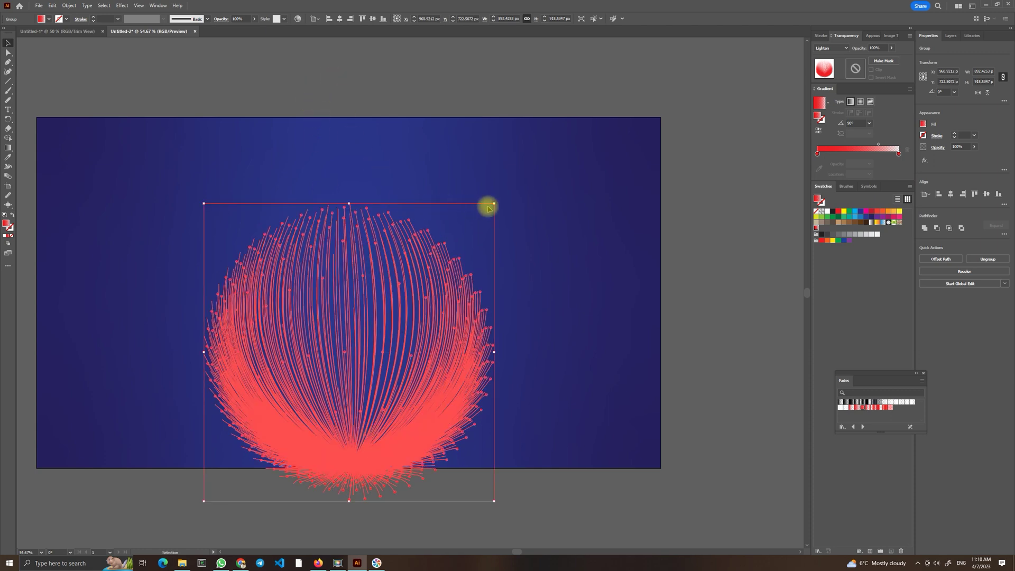
Enlarge the dome of lines to about 1504 × 1543 px.
left_click_drag(493, 203, 628, 66)
scroll(433, 345, "down", 3)
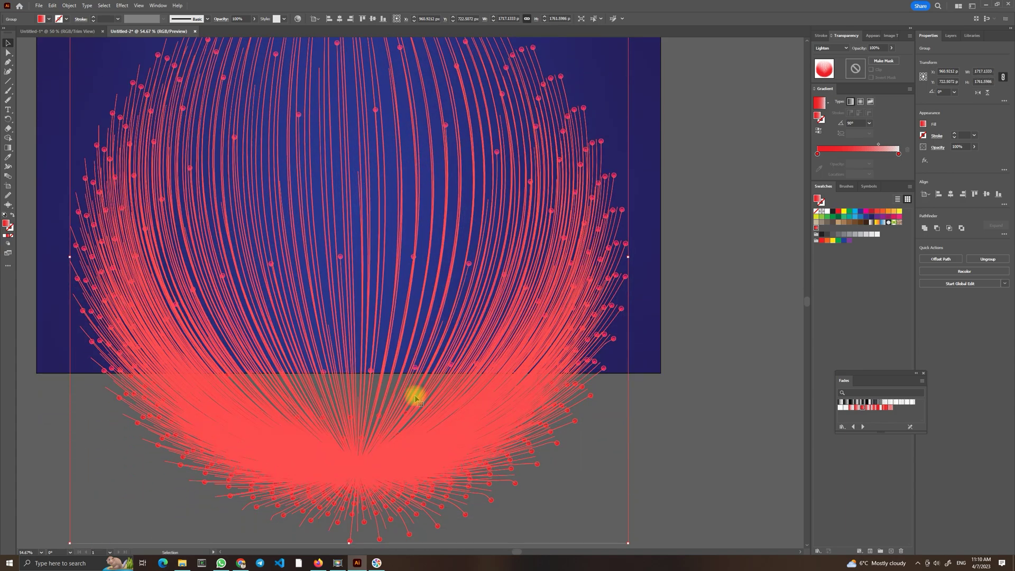
left_click_drag(370, 442, 363, 387)
scroll(360, 388, "up", 7)
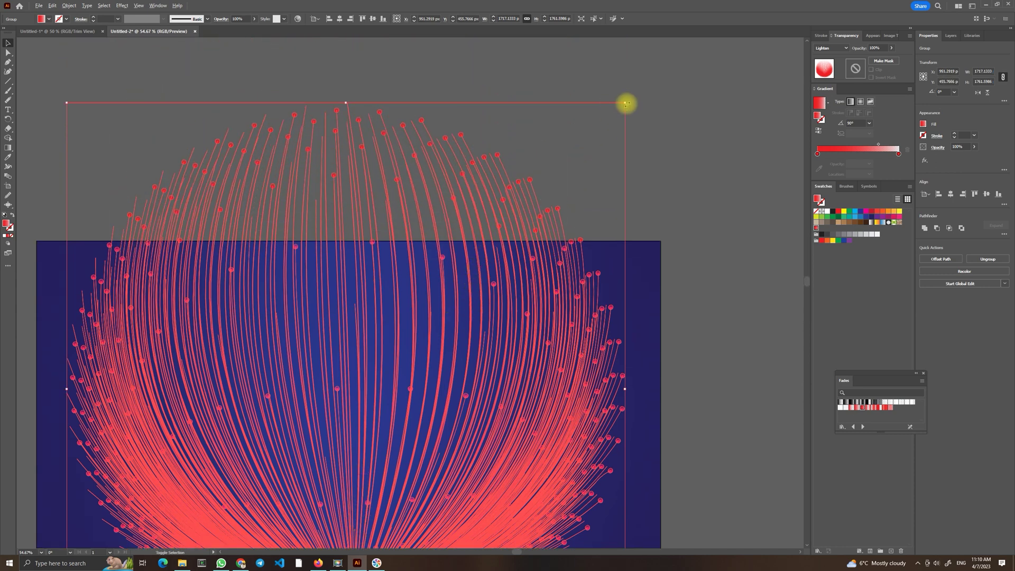
left_click_drag(624, 104, 622, 144)
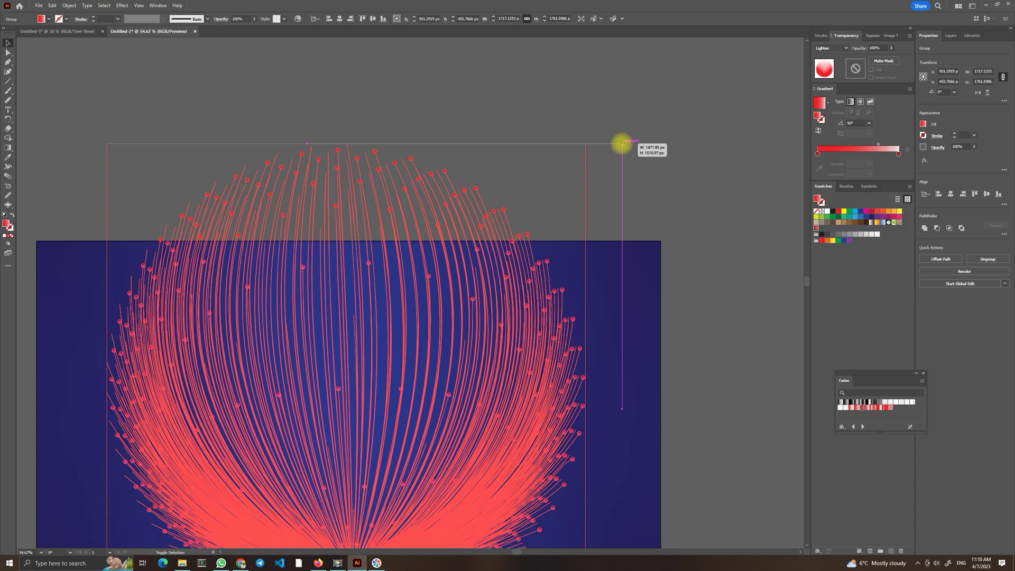
left_click_drag(622, 144, 625, 138)
Move the dome down onto the artboard's bottom edge and centre it horizontally.
scroll(448, 354, "down", 3)
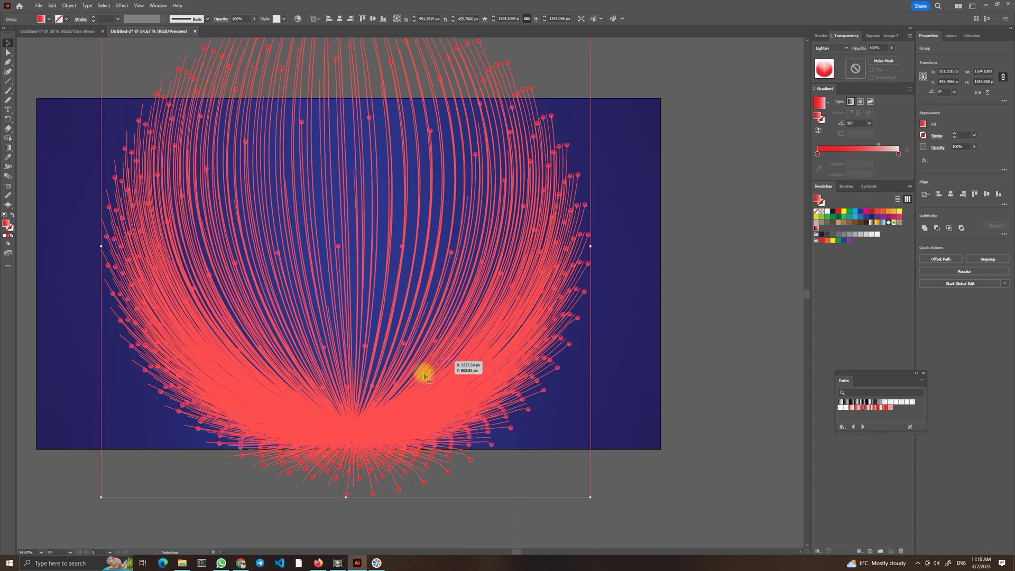
left_click_drag(363, 432, 362, 447)
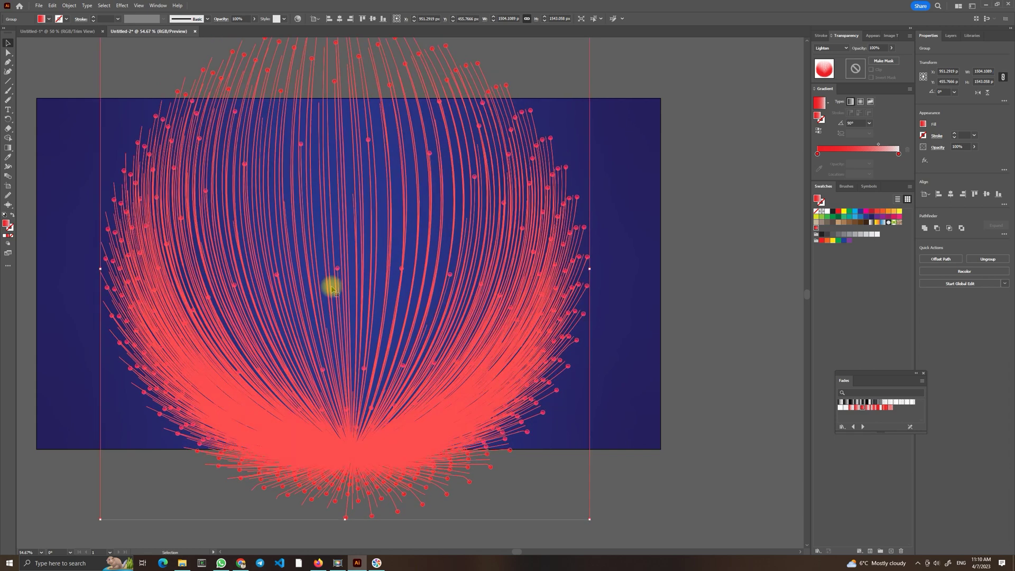
left_click(343, 20)
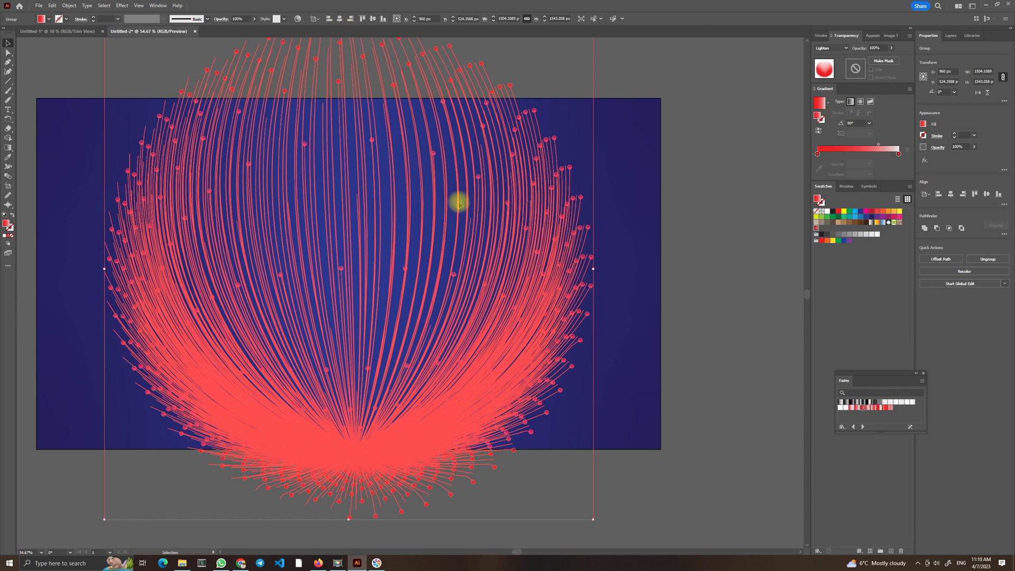
left_click(714, 317)
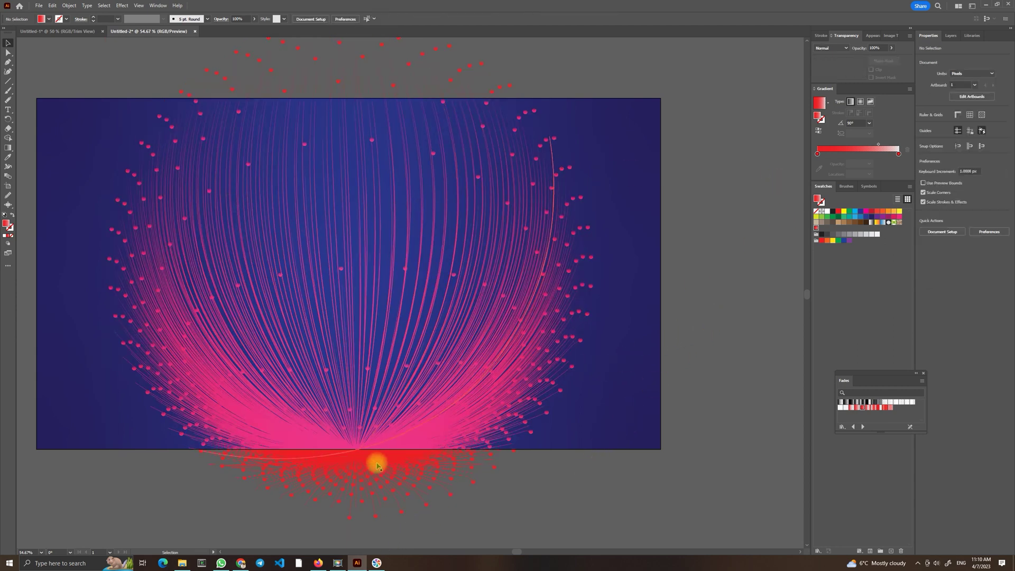
Move the top <Rectangle> from Layer 1 into Layer 2 above the <Line> group.
scroll(324, 161, "up", 3)
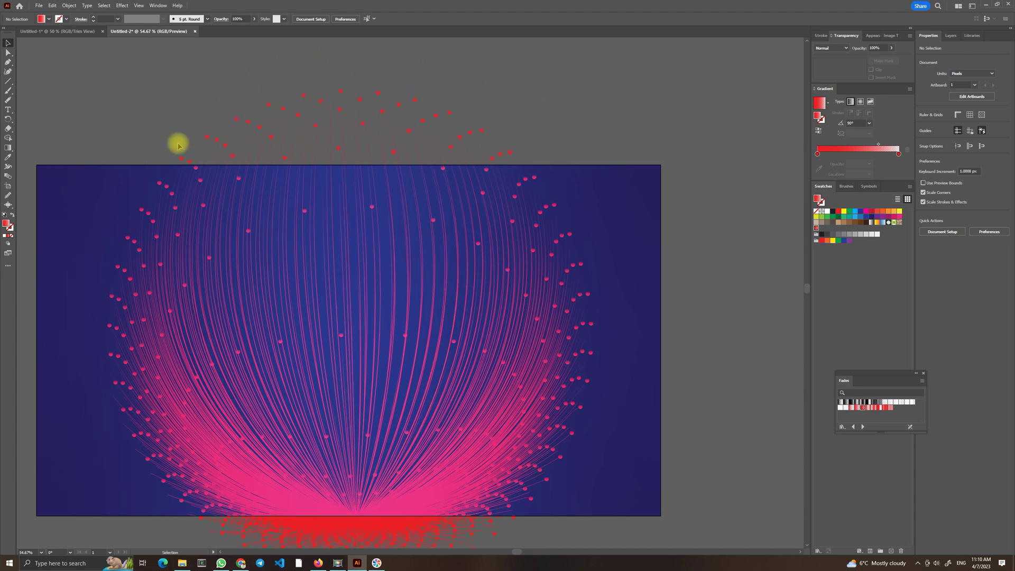
scroll(231, 301, "down", 1)
left_click(954, 37)
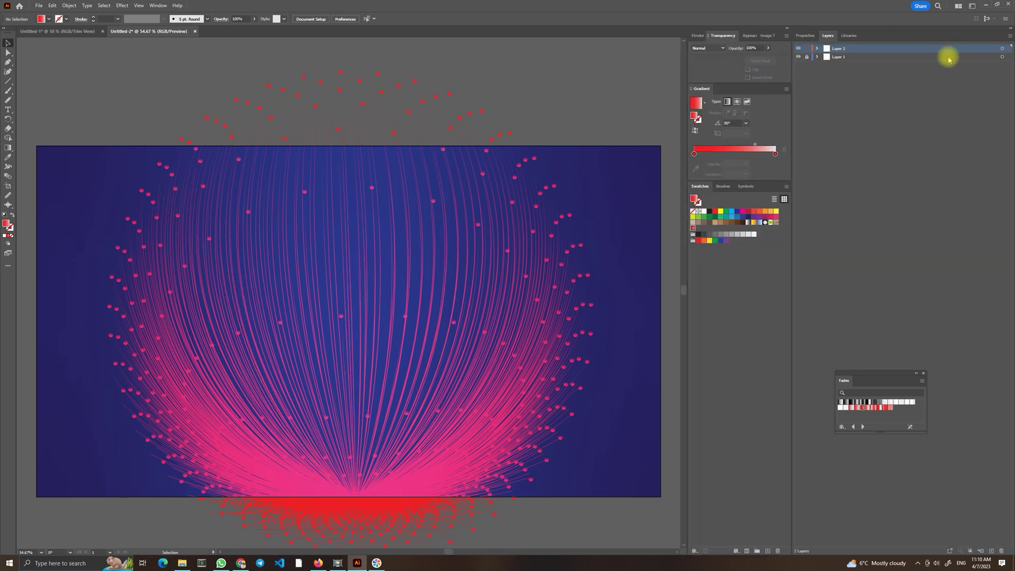
left_click(1007, 58)
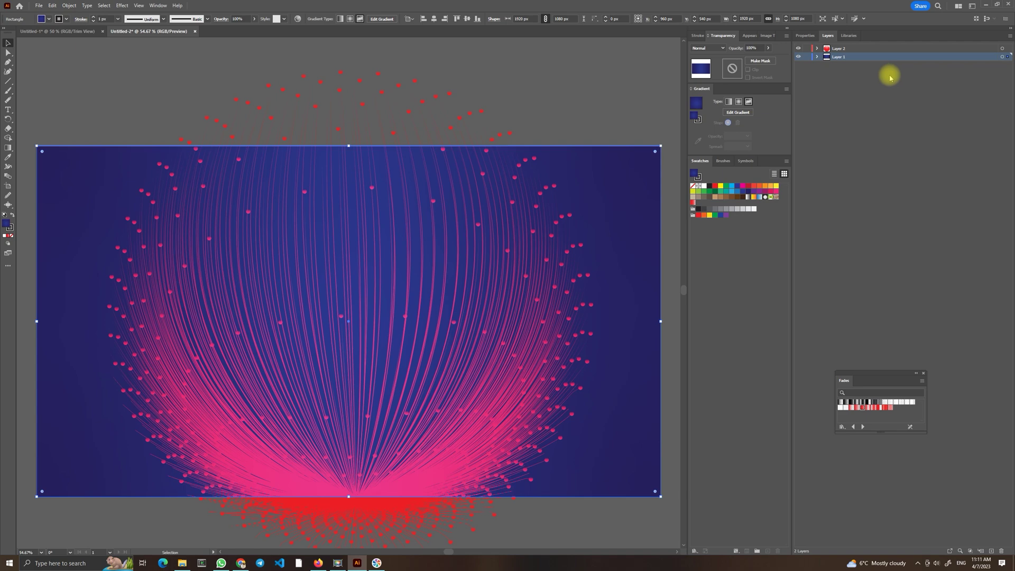
left_click(859, 64)
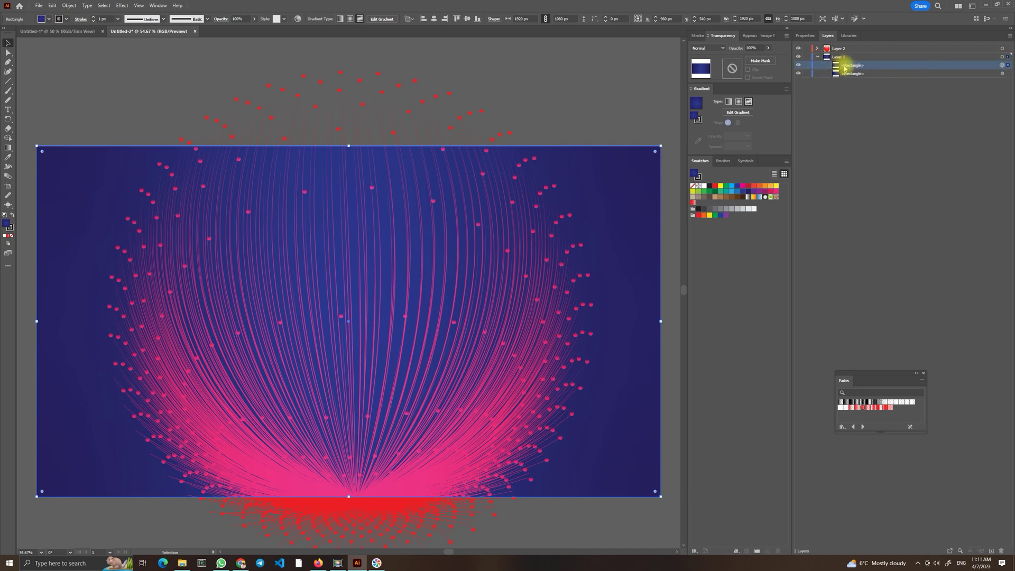
left_click_drag(846, 65, 821, 51)
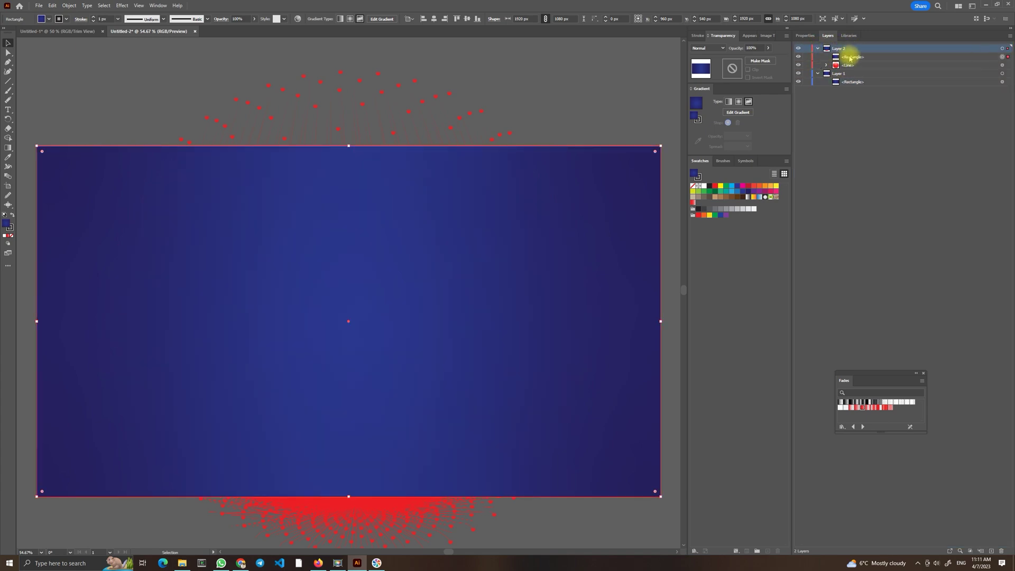
left_click(1005, 65, "shift")
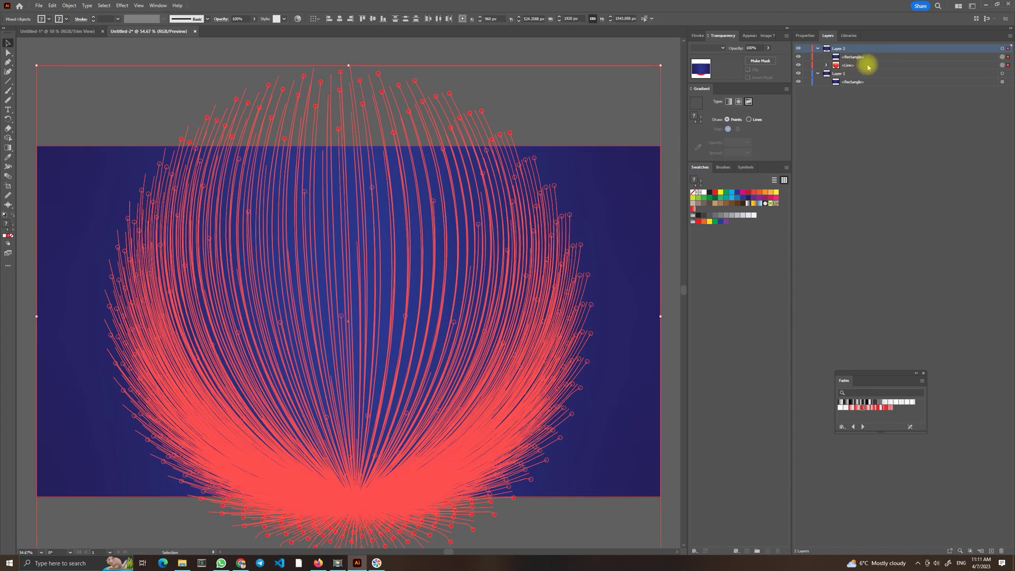
Clip the <Line> group to the rectangle with Object > Clipping Mask > Make.
left_click(69, 6)
mouse_move(121, 304)
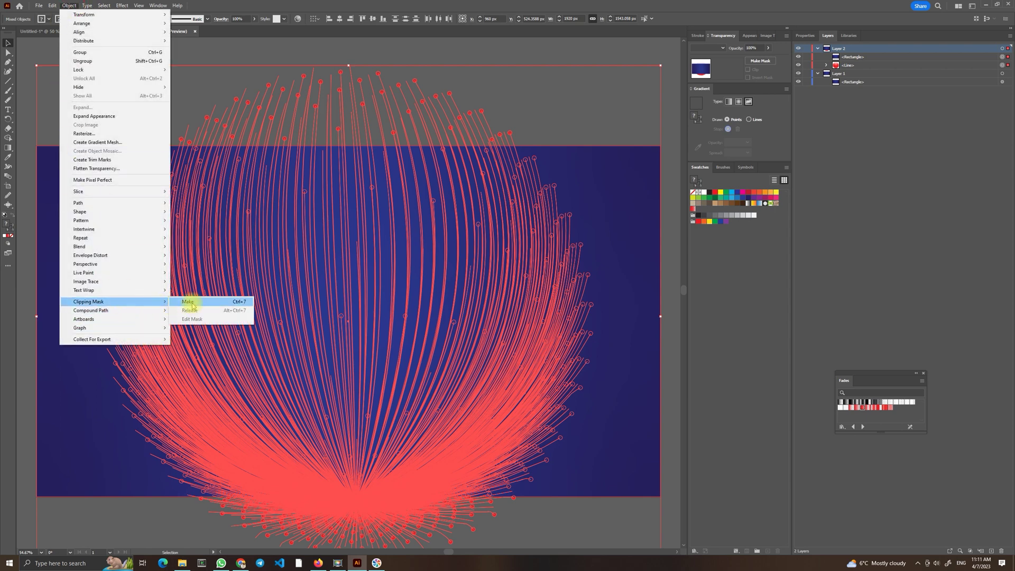
left_click(190, 303)
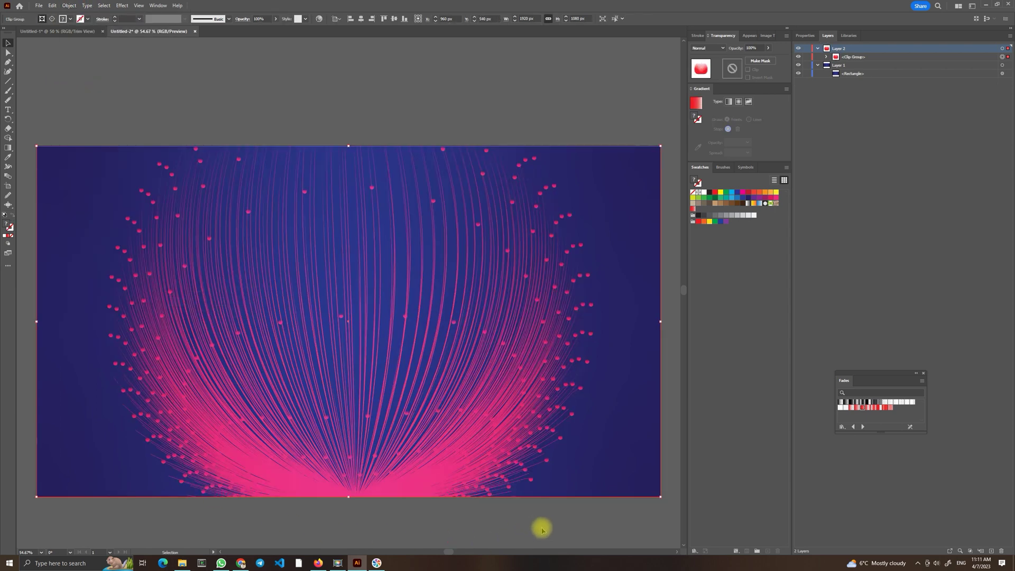
left_click(542, 520)
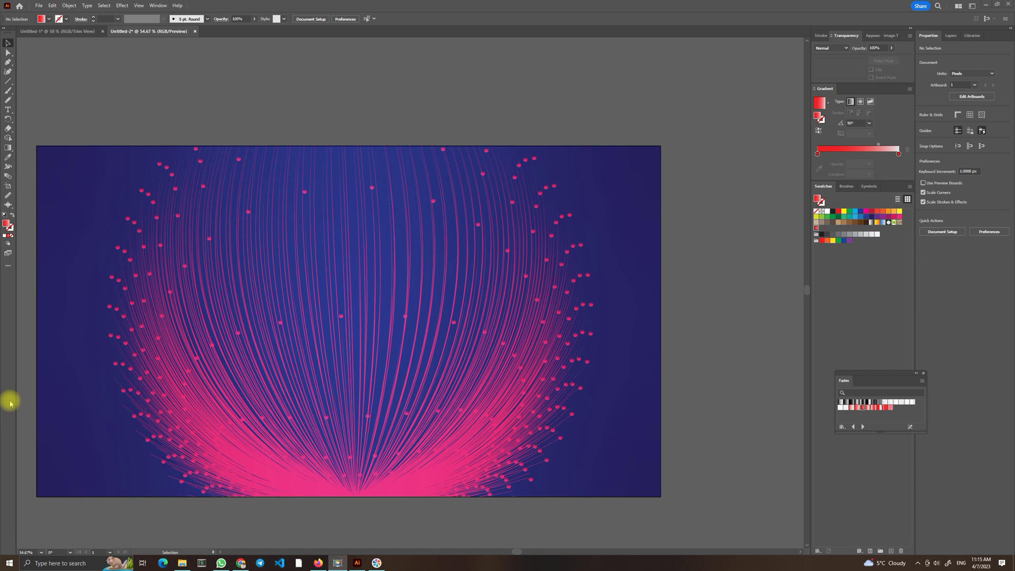
Bend the blend's spine curve, then shift the <Line> group's gradient midpoint to about 59%.
mouse_move(358, 528)
left_mouse_down()
mouse_move(328, 453)
mouse_move(315, 458)
left_mouse_up()
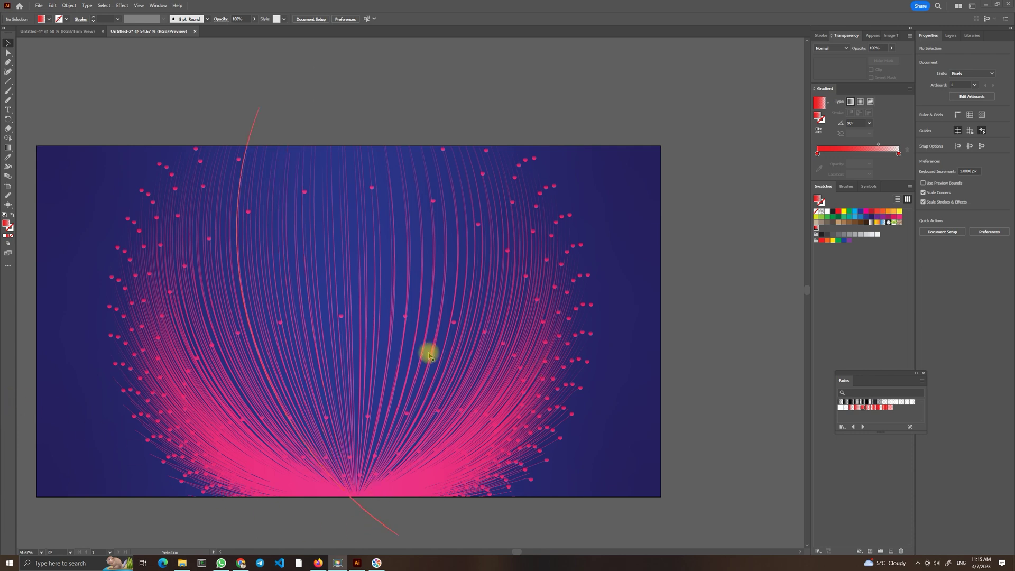
mouse_move(258, 346)
left_mouse_down()
mouse_move(272, 435)
mouse_move(221, 449)
mouse_move(369, 347)
mouse_move(467, 391)
left_mouse_up()
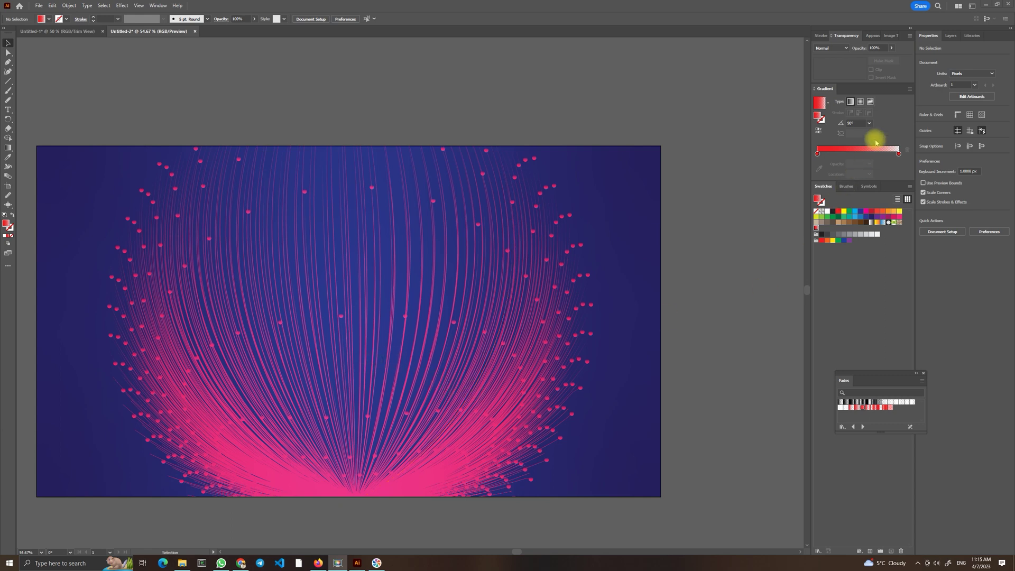
left_click(950, 35)
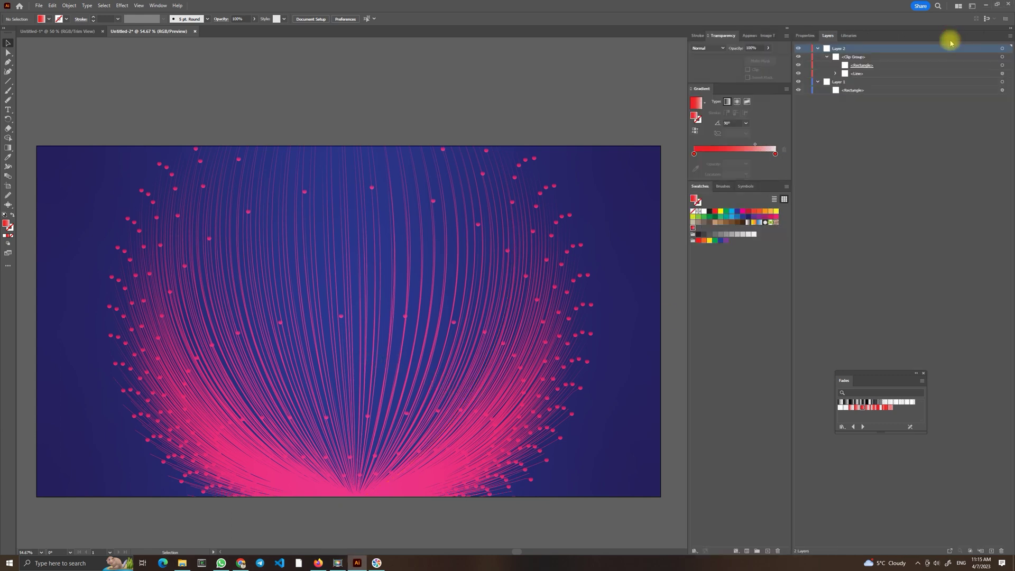
left_click(835, 74)
left_click(835, 73)
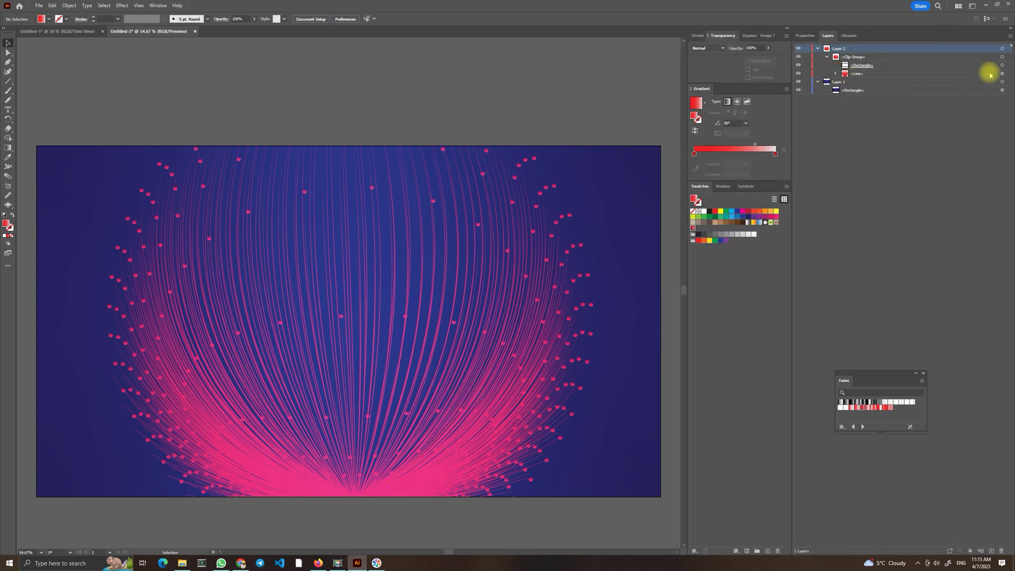
left_click(870, 73)
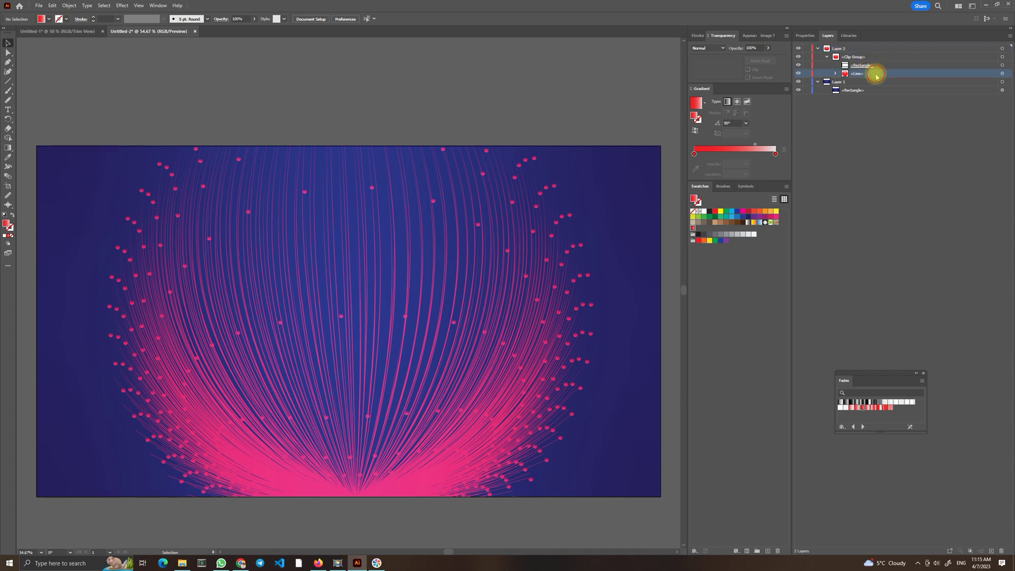
left_click(1009, 74)
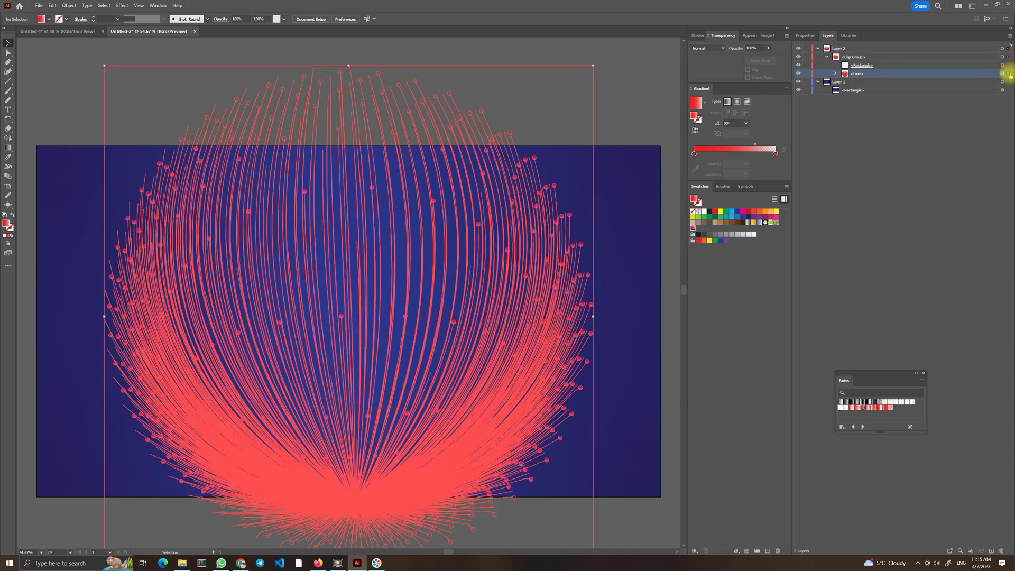
left_click(754, 148)
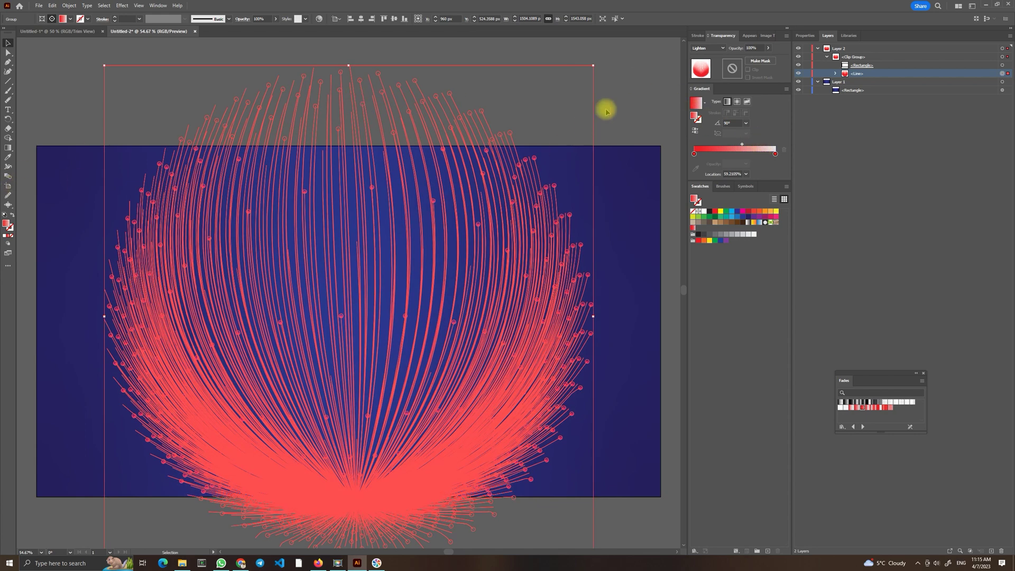
left_click(639, 104)
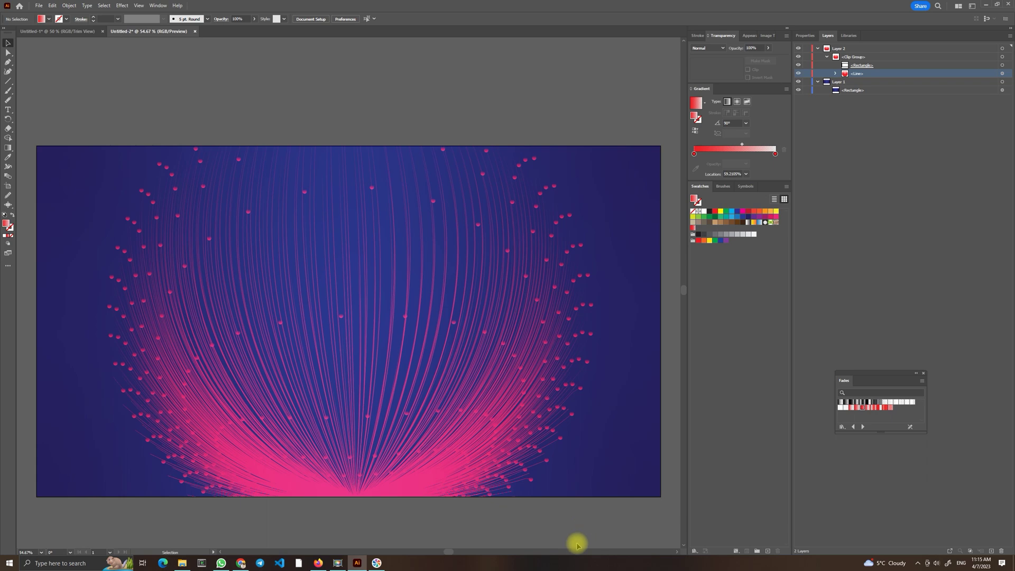
Return to Untitled-2 from Untitled-1 and bend the blend's spine curve to the left.
left_click(66, 31)
left_click(128, 32)
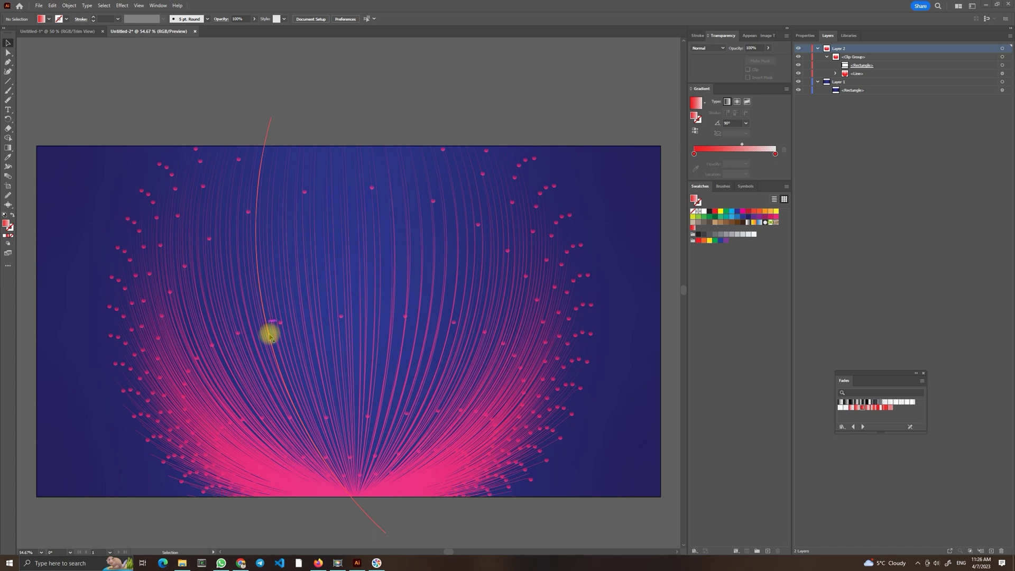
mouse_move(376, 357)
left_mouse_down()
mouse_move(286, 341)
mouse_move(268, 315)
mouse_move(282, 322)
left_mouse_up()
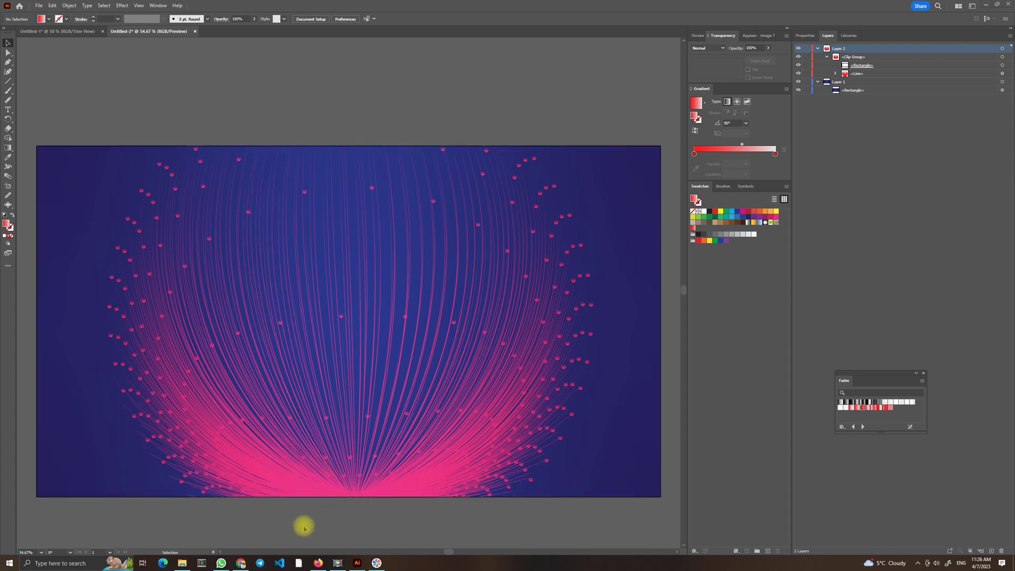